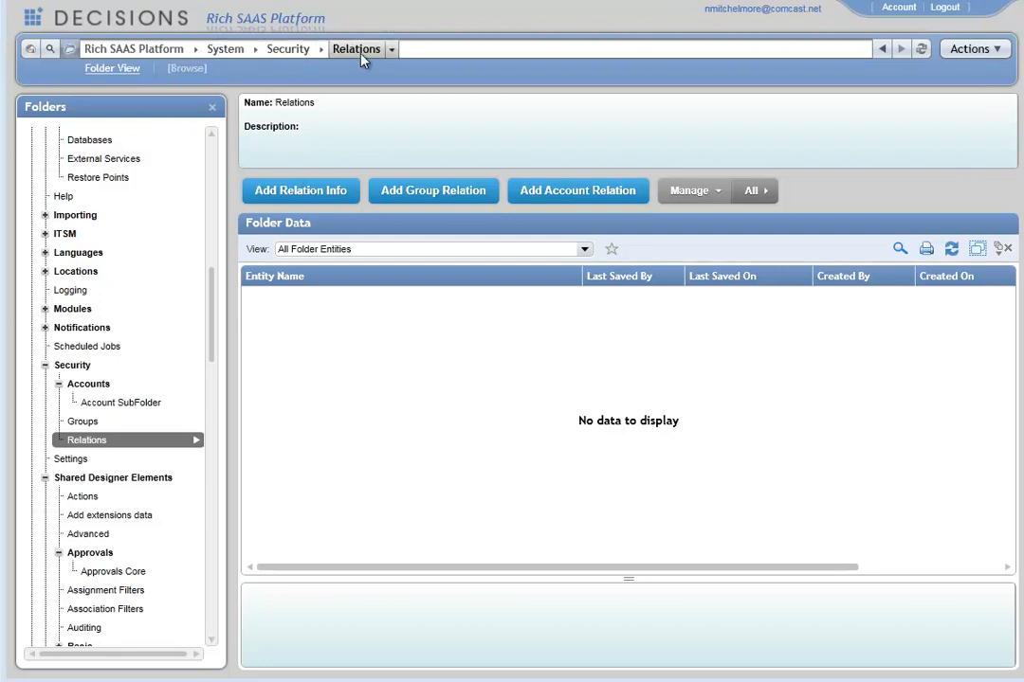
Step: Create a new relation named Approving Manager and save it
{"action": "left_click", "coordinate": [307, 198]}
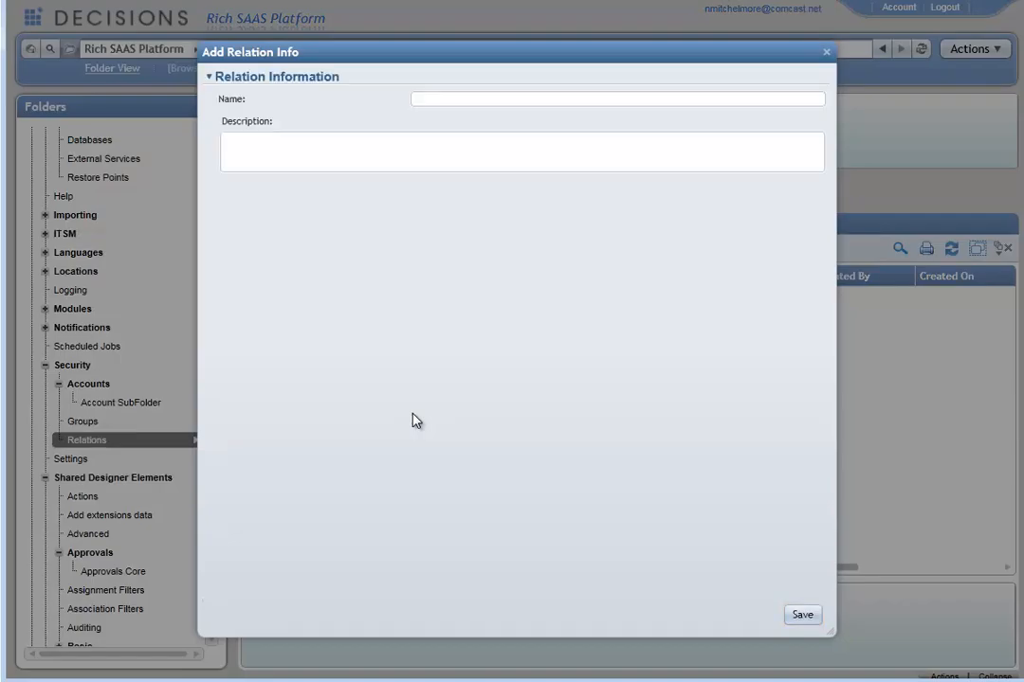
{"action": "type", "text": "Approving Manager"}
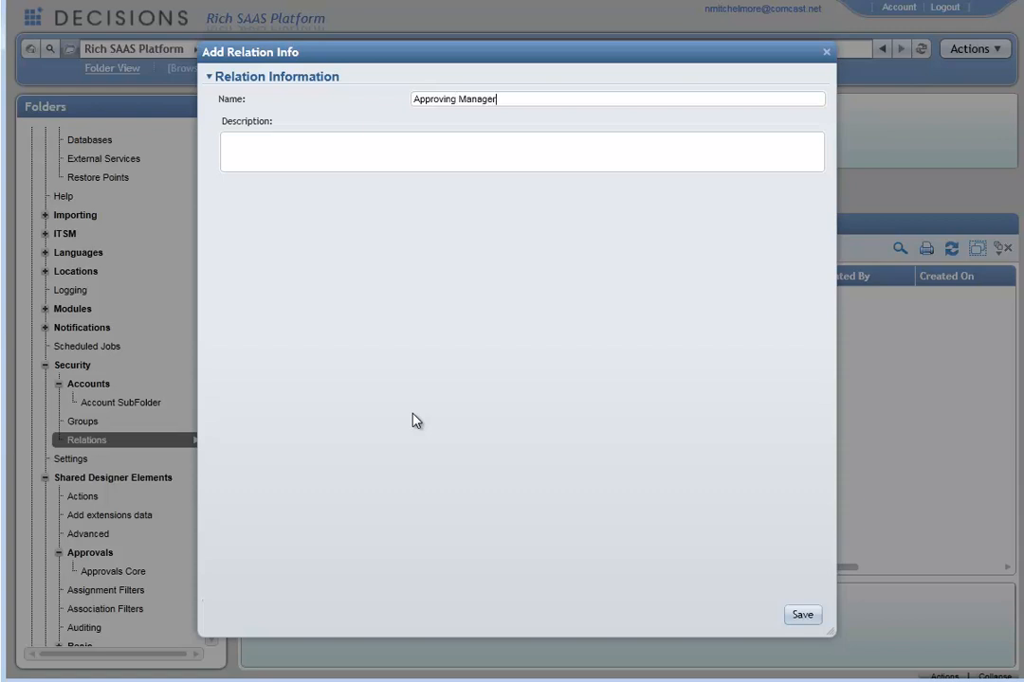
{"action": "left_click", "coordinate": [804, 616]}
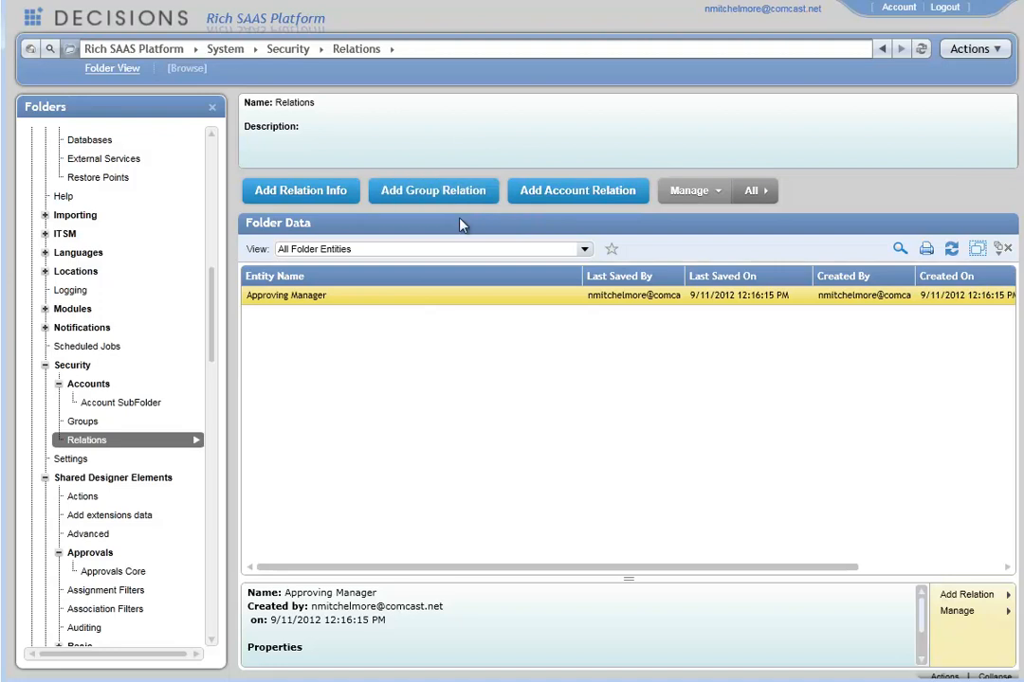
Step: Start a new account relation using the Approving Manager relation with the signed-in user's account as source
{"action": "left_click", "coordinate": [589, 192]}
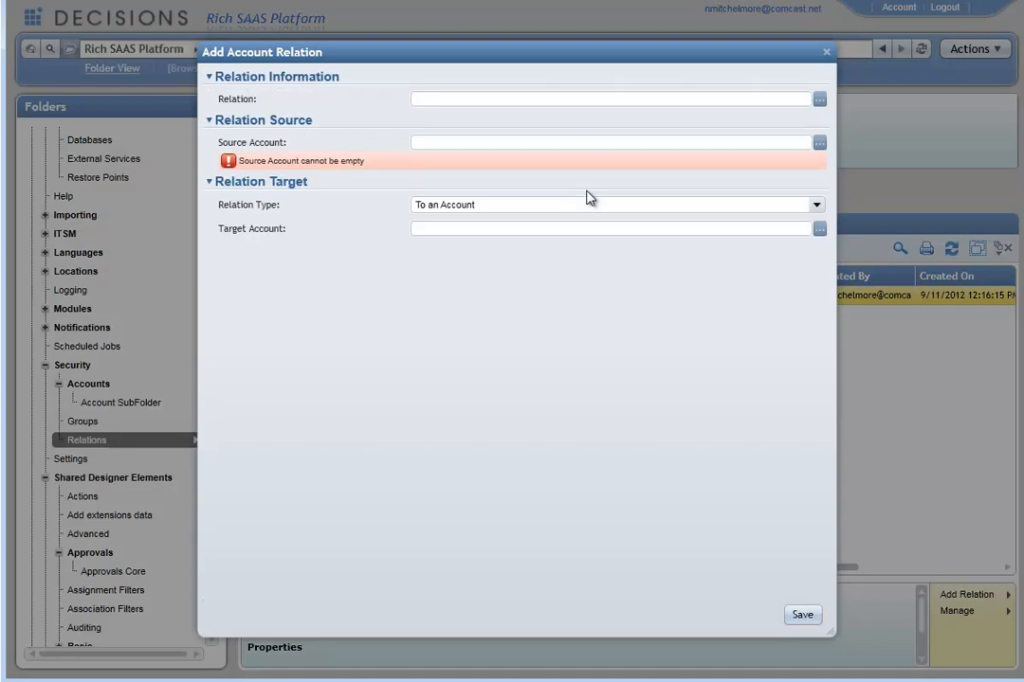
{"action": "left_click", "coordinate": [819, 99]}
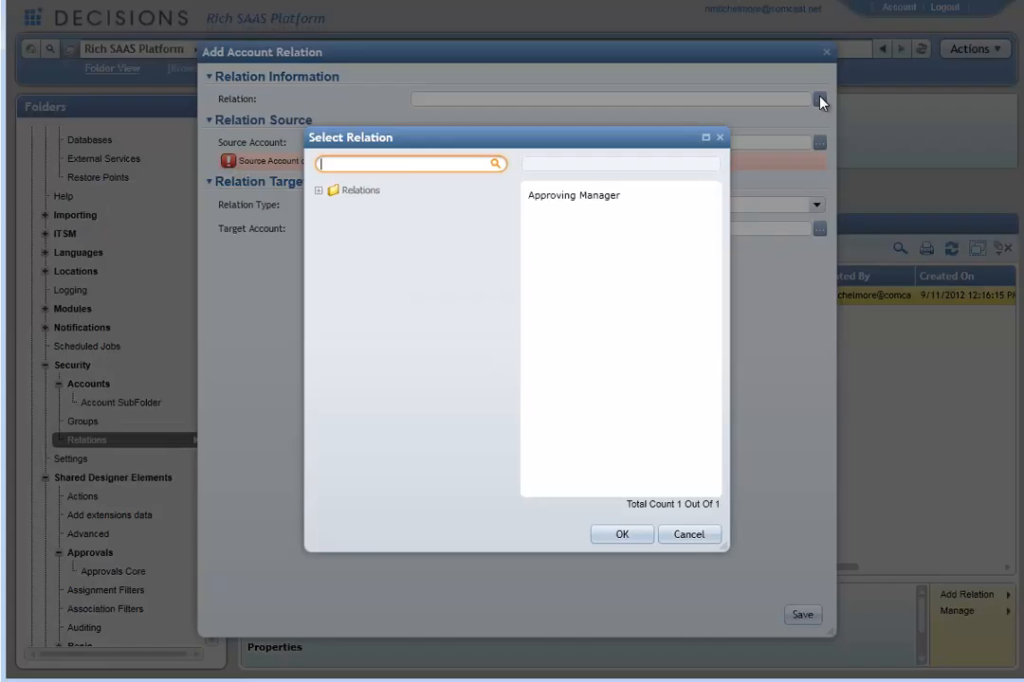
{"action": "left_click", "coordinate": [601, 195]}
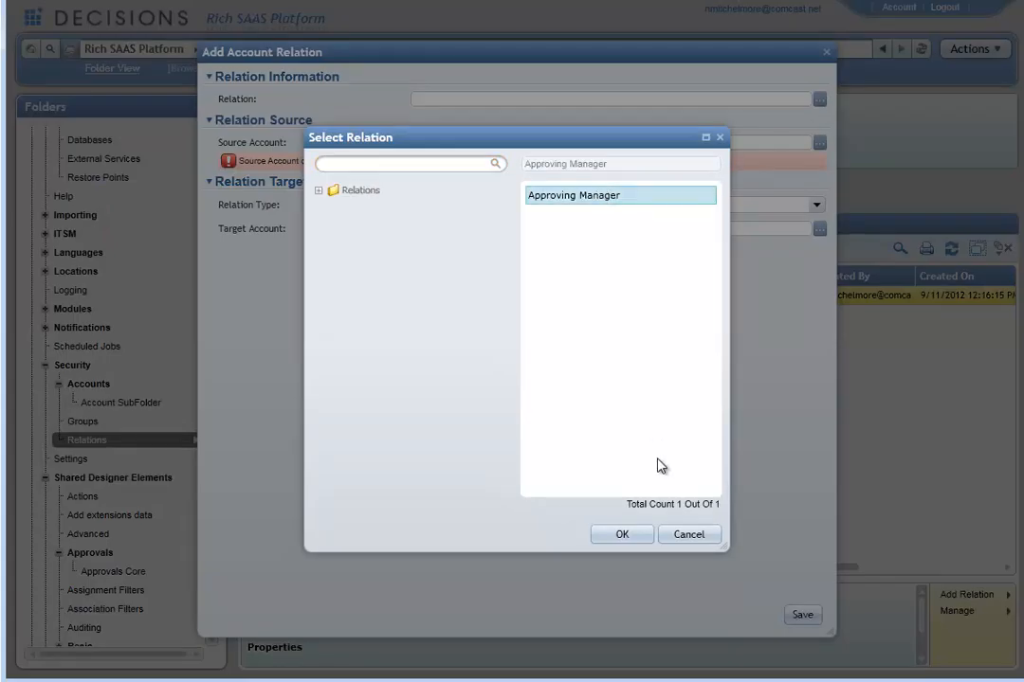
{"action": "left_click", "coordinate": [641, 537]}
{"action": "left_click", "coordinate": [821, 144]}
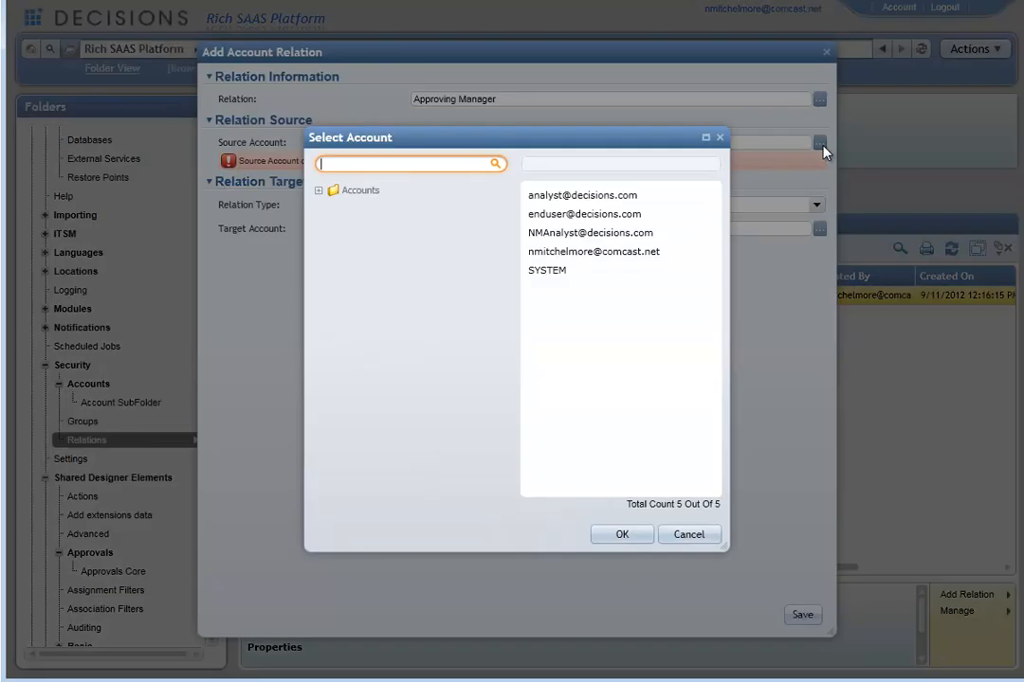
{"action": "left_click", "coordinate": [606, 253]}
{"action": "left_click", "coordinate": [621, 536]}
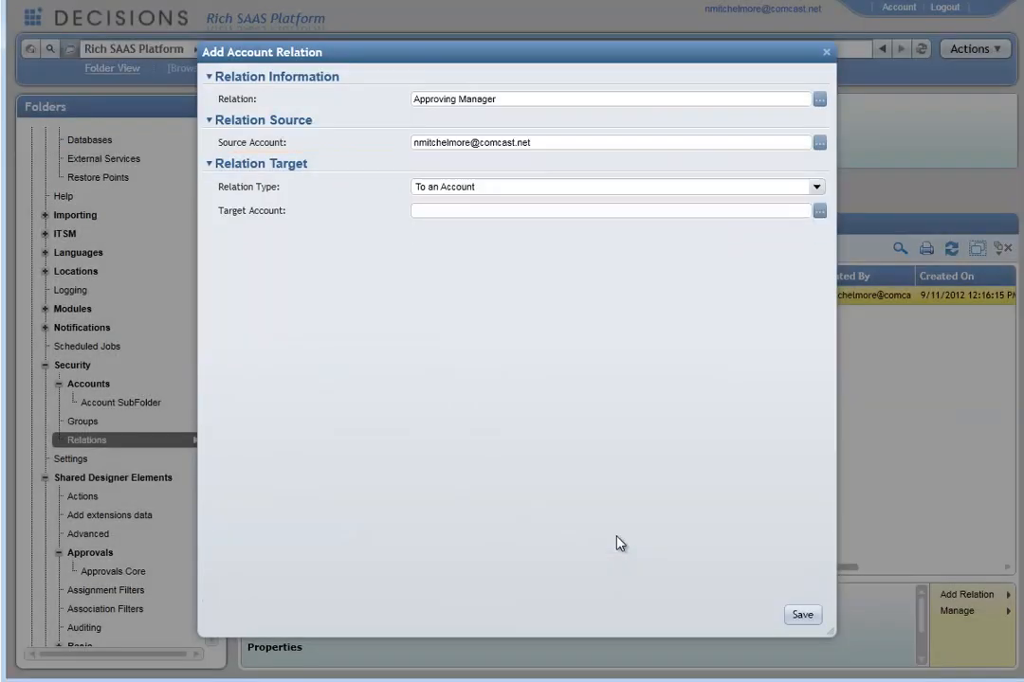
Step: Set the relation type to a group, choose Designers as the target group, and save the account relation
{"action": "left_click", "coordinate": [815, 189]}
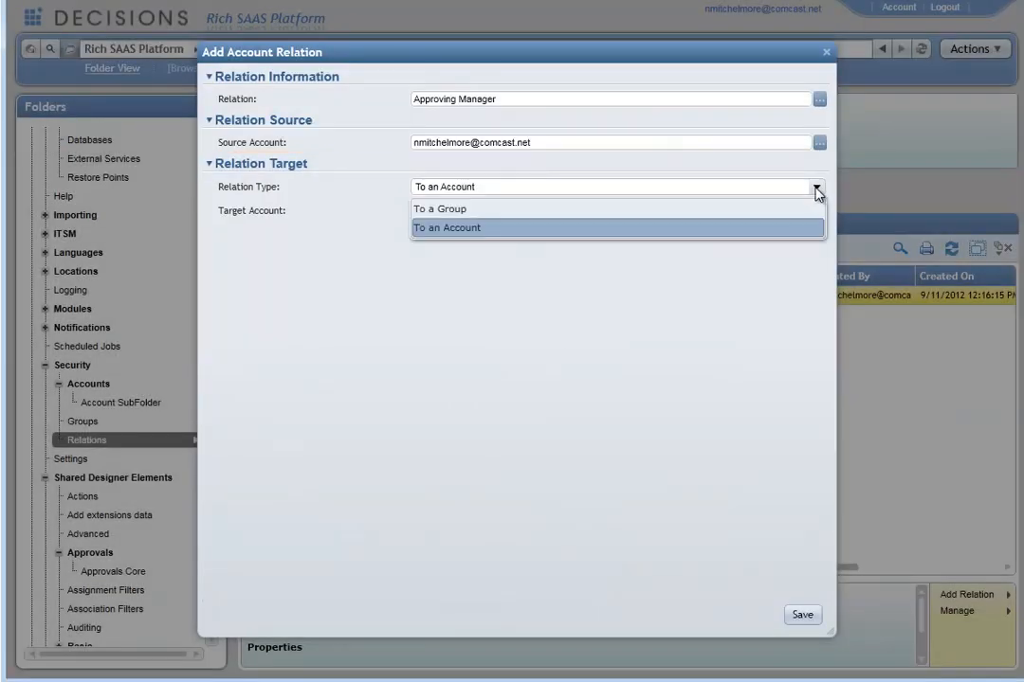
{"action": "left_click", "coordinate": [478, 211]}
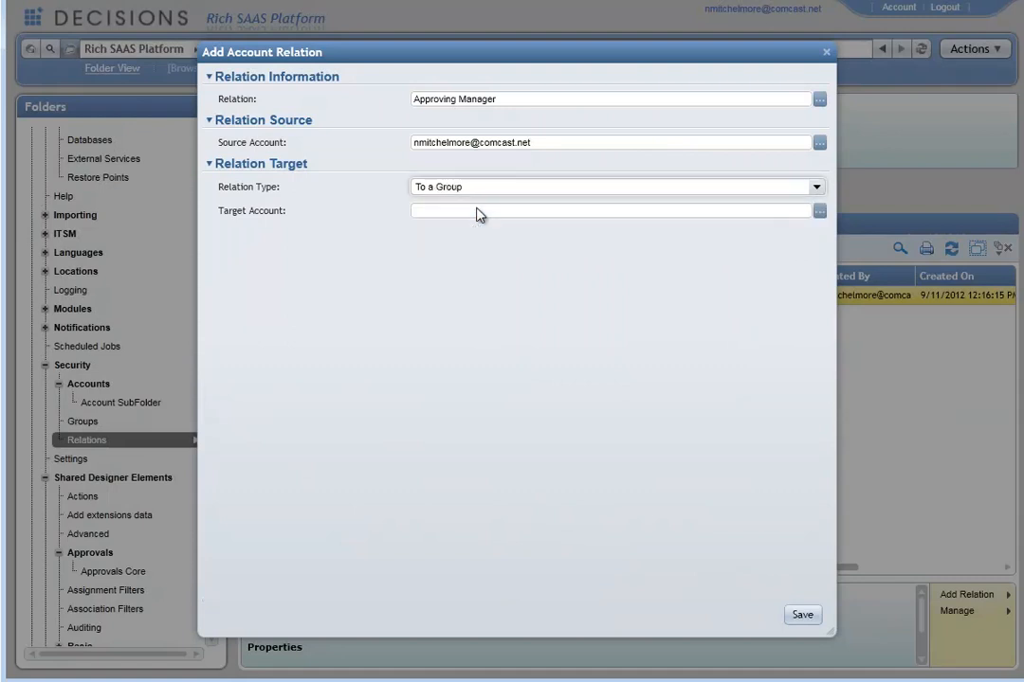
{"action": "left_click", "coordinate": [819, 212]}
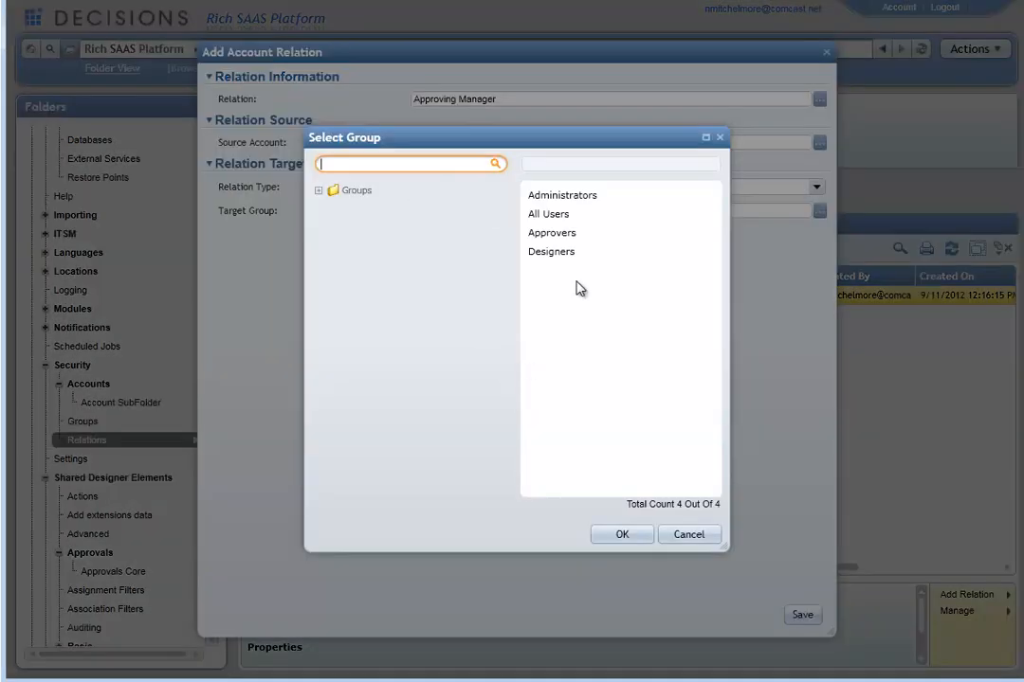
{"action": "left_click", "coordinate": [560, 252]}
{"action": "left_click", "coordinate": [626, 536]}
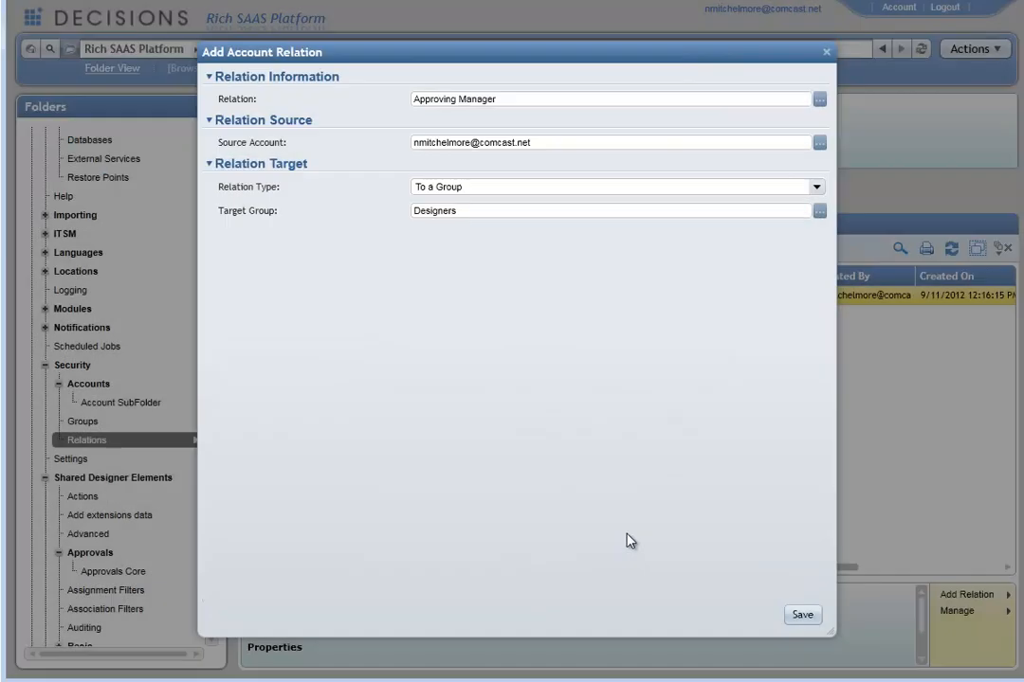
{"action": "left_click", "coordinate": [802, 615]}
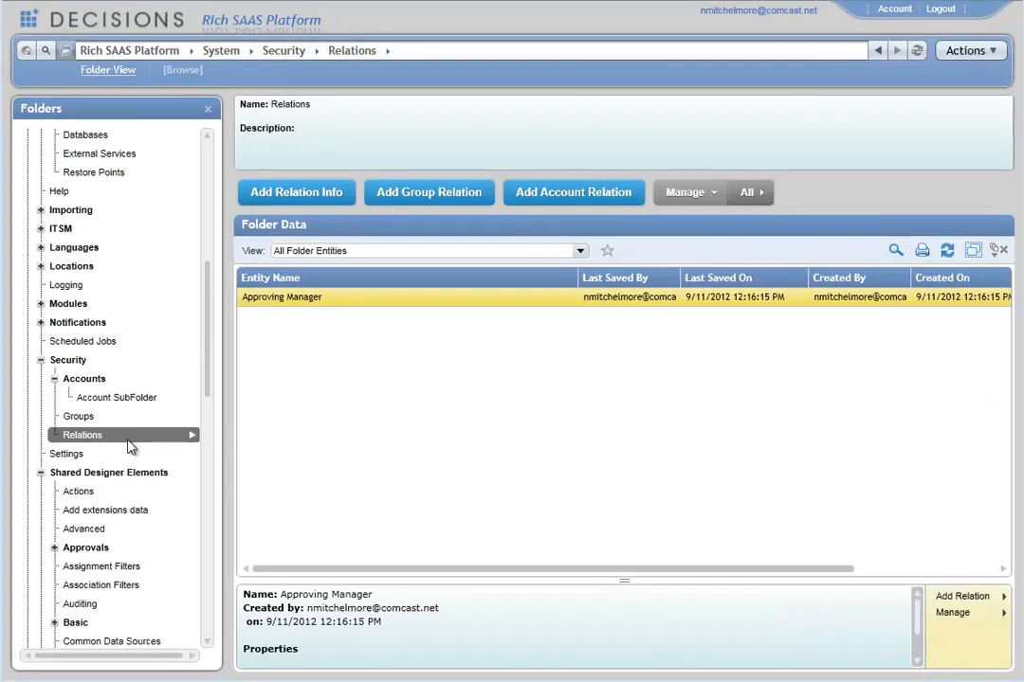
Step: Browse the Accounts folder, then open the Approval Chains folder under Flow Management
{"action": "left_click", "coordinate": [83, 382]}
{"action": "left_click", "coordinate": [312, 392]}
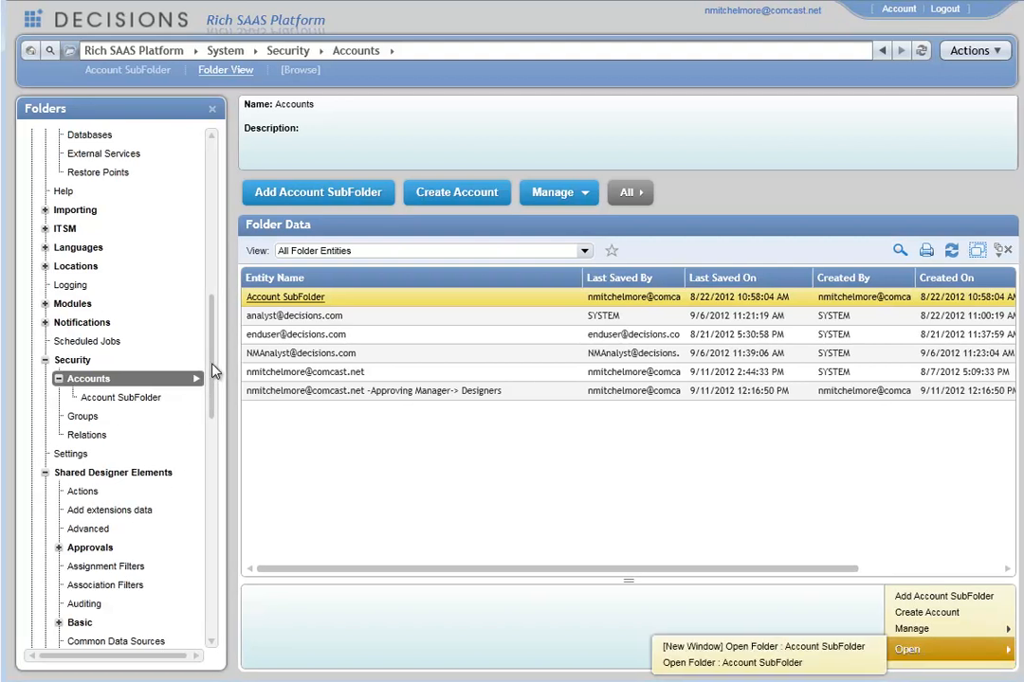
{"action": "left_click_drag", "start_coordinate": [212, 364], "coordinate": [213, 316]}
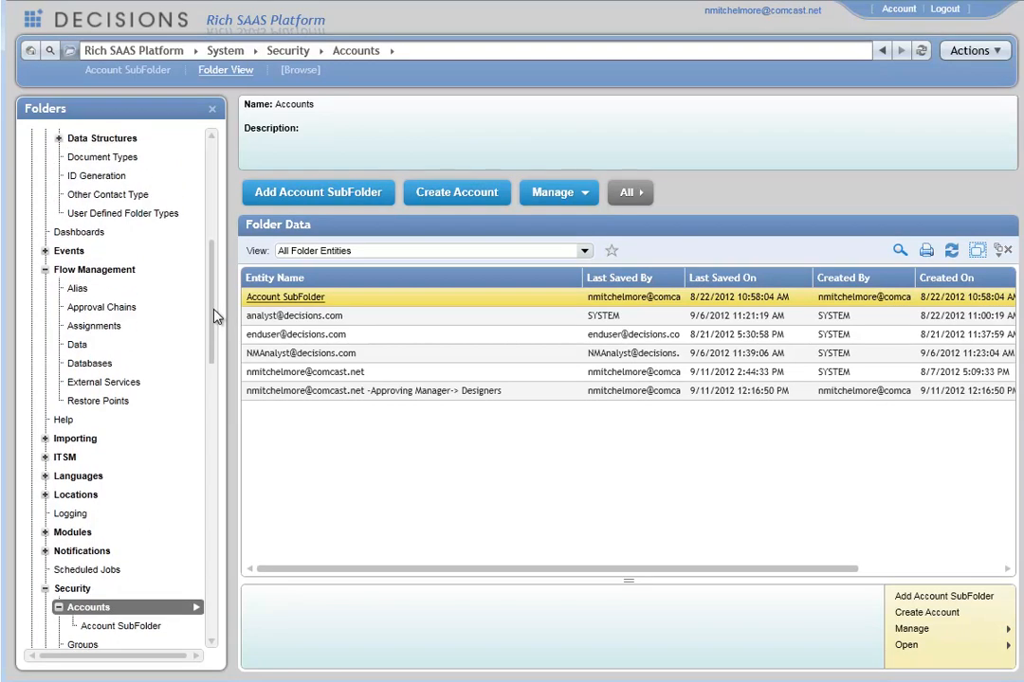
{"action": "left_click", "coordinate": [99, 311]}
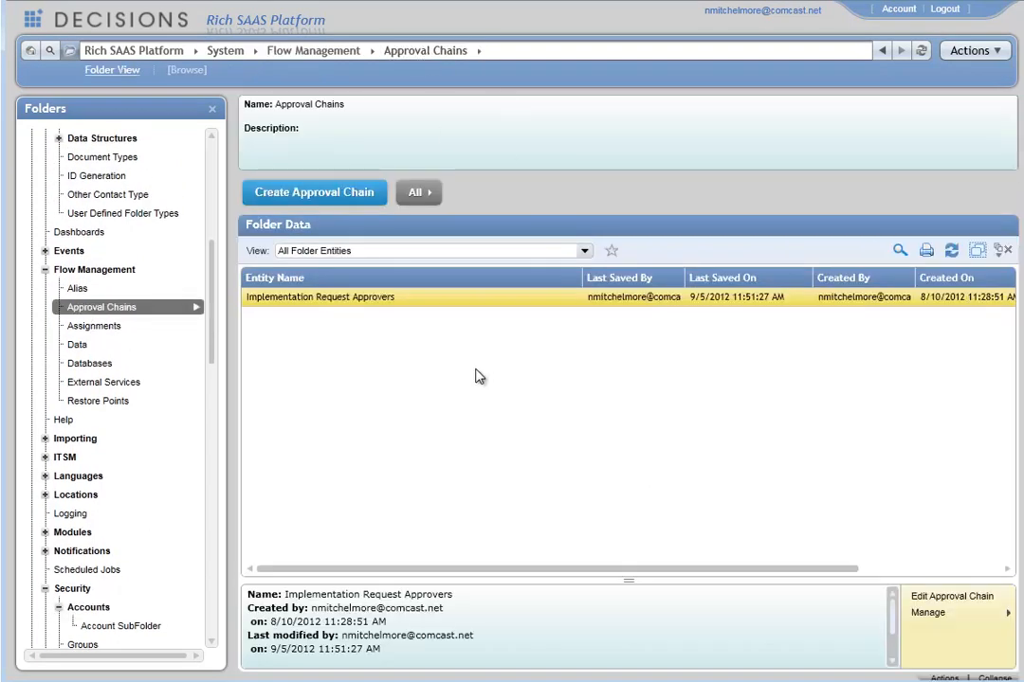
Step: Create a new approval chain named Vacation Request Manager and open its levels editor
{"action": "left_click", "coordinate": [328, 194]}
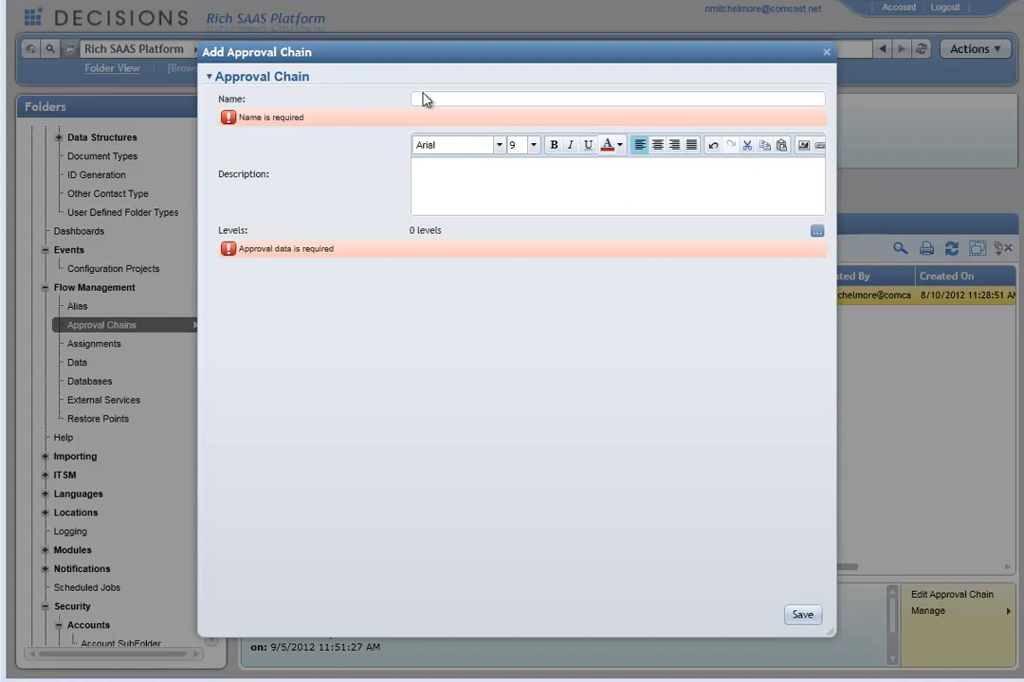
{"action": "left_click", "coordinate": [426, 97]}
{"action": "type", "text": "Vacaton"}
{"action": "key", "text": "BackSpace"}
{"action": "key", "text": "BackSpace"}
{"action": "type", "text": "ion Request Manager"}
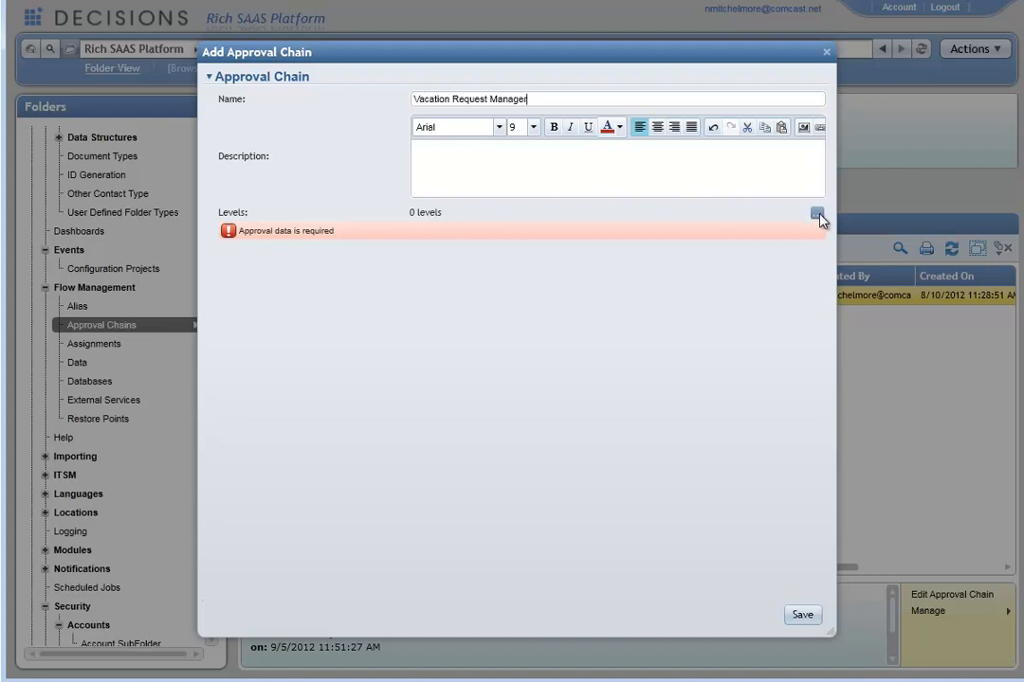
{"action": "left_click", "coordinate": [819, 217]}
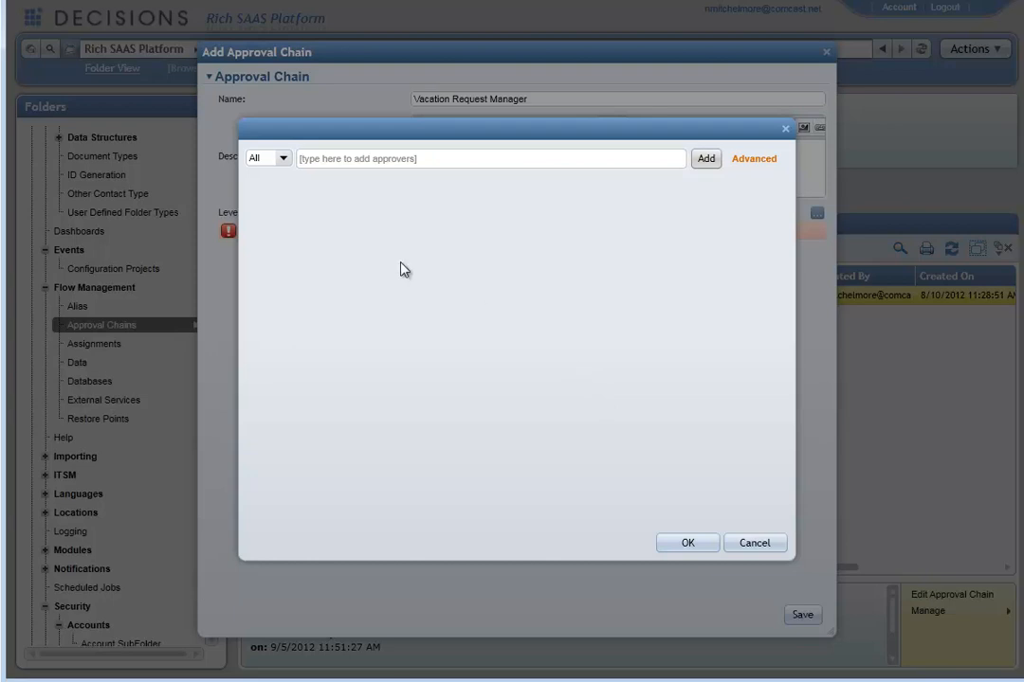
Step: Set the first level's approver rule to Any and add the NMAnalyst account as an approver
{"action": "left_click", "coordinate": [285, 165]}
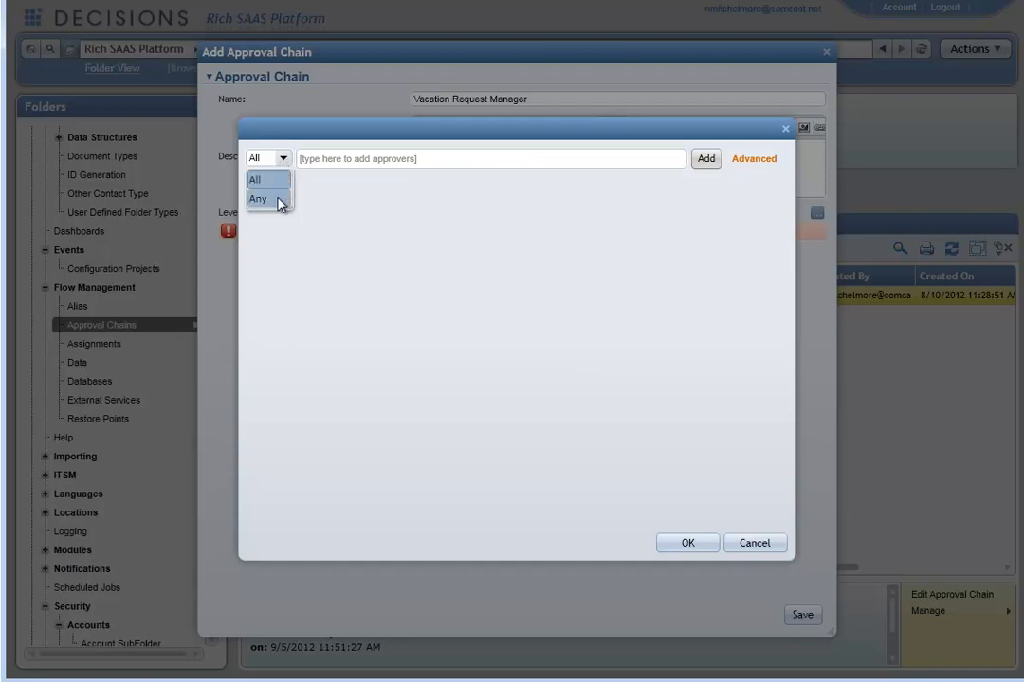
{"action": "left_click", "coordinate": [279, 198]}
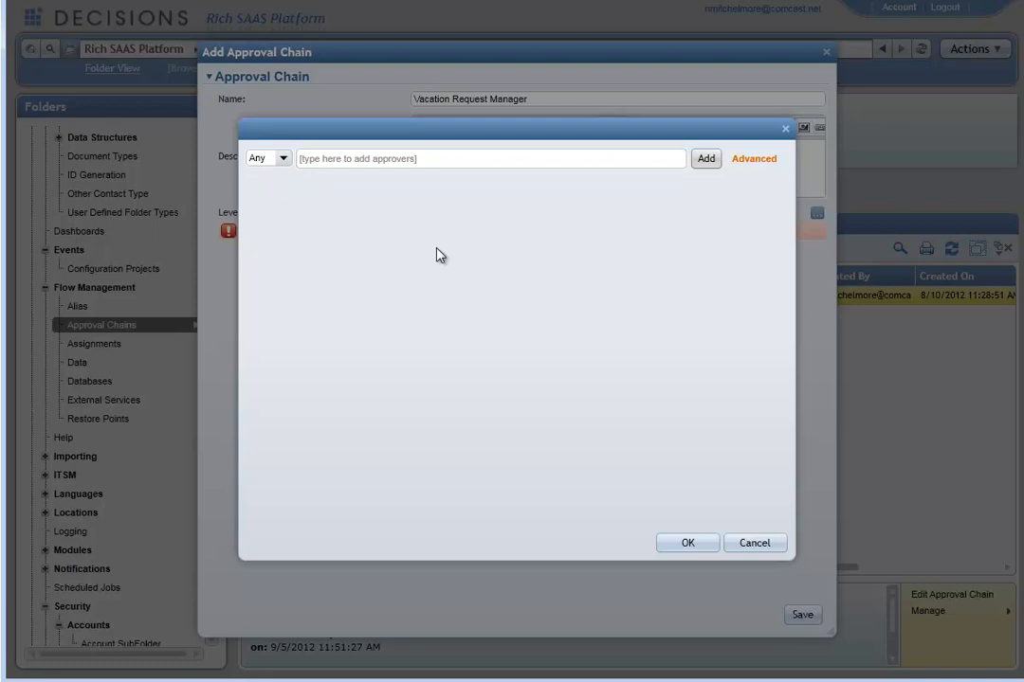
{"action": "left_click", "coordinate": [711, 161]}
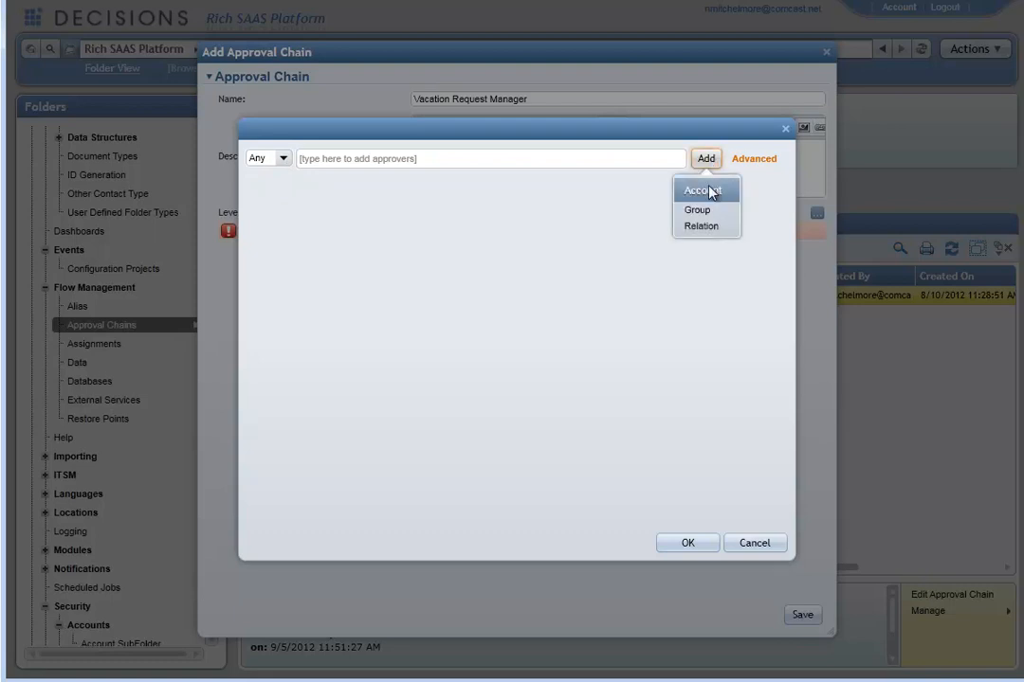
{"action": "left_click", "coordinate": [711, 193]}
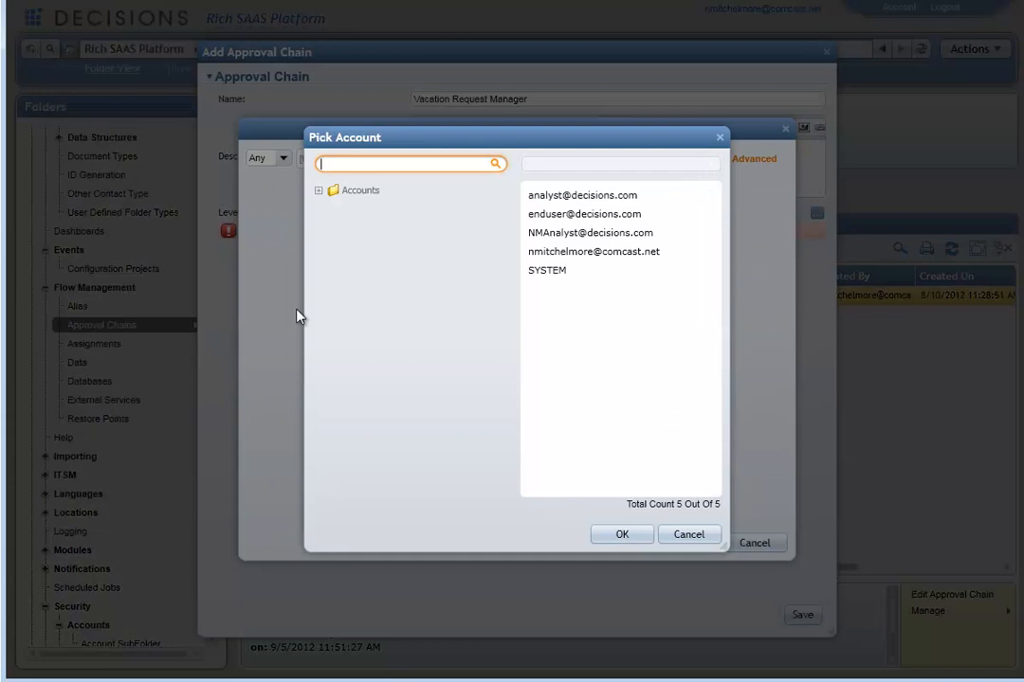
{"action": "left_click", "coordinate": [545, 233]}
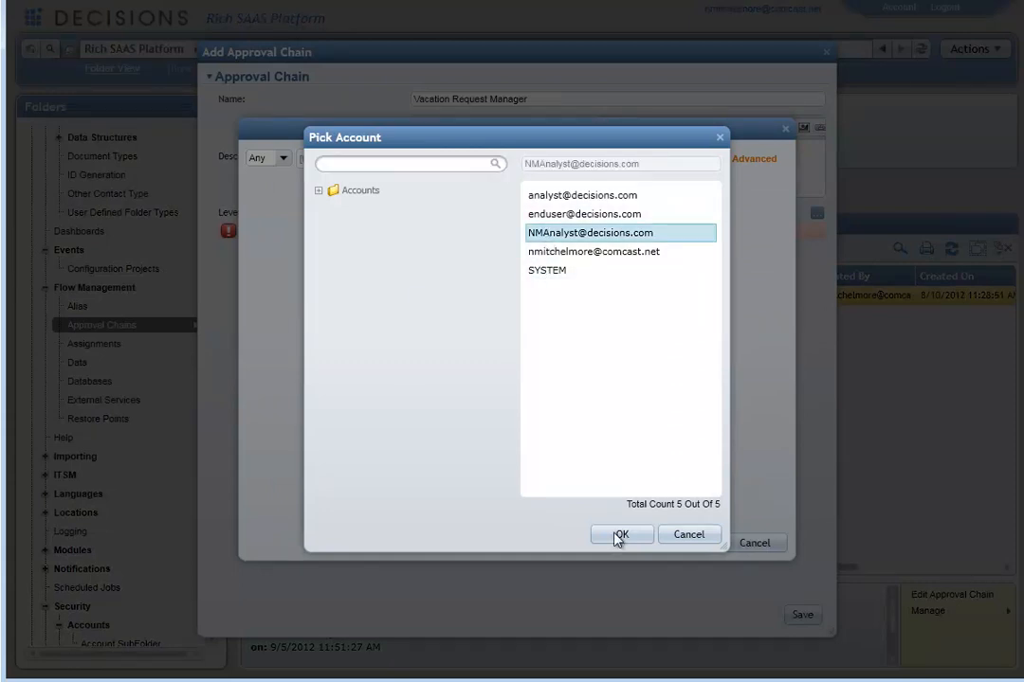
{"action": "left_click", "coordinate": [617, 537]}
Step: Add the Administrators group as an approver on the first level and change its rule to All
{"action": "left_click", "coordinate": [706, 159]}
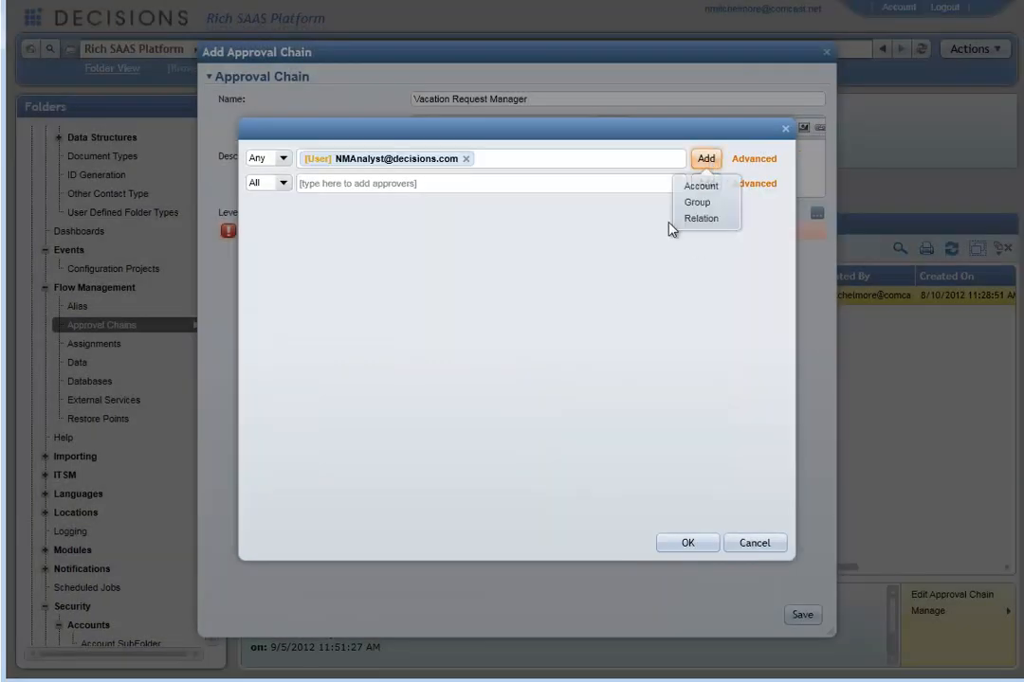
{"action": "left_click", "coordinate": [697, 203]}
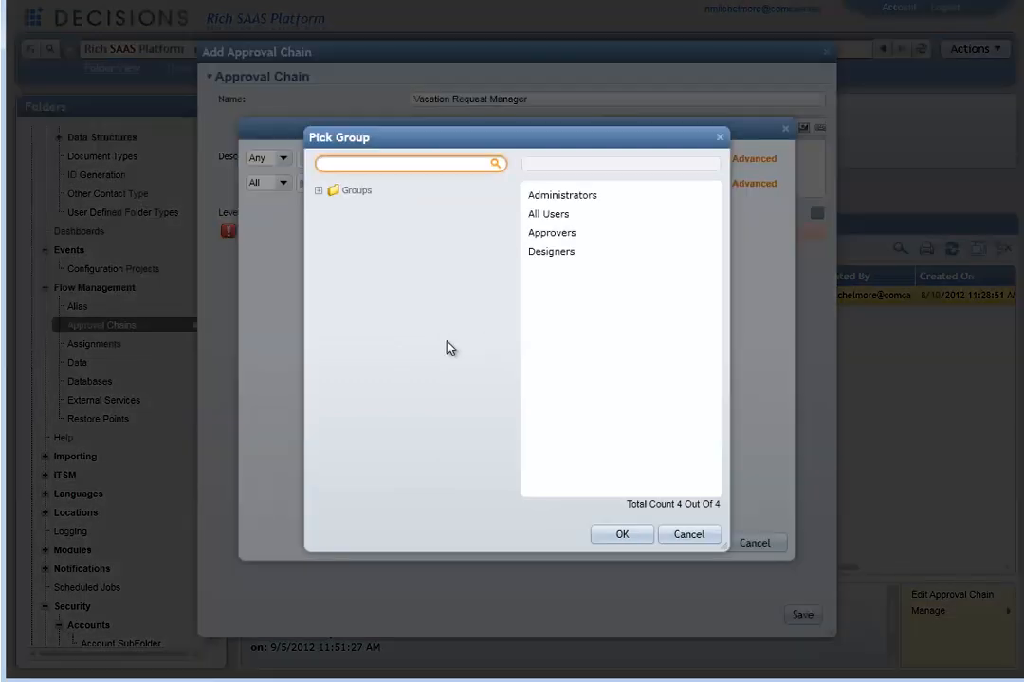
{"action": "left_click", "coordinate": [554, 196]}
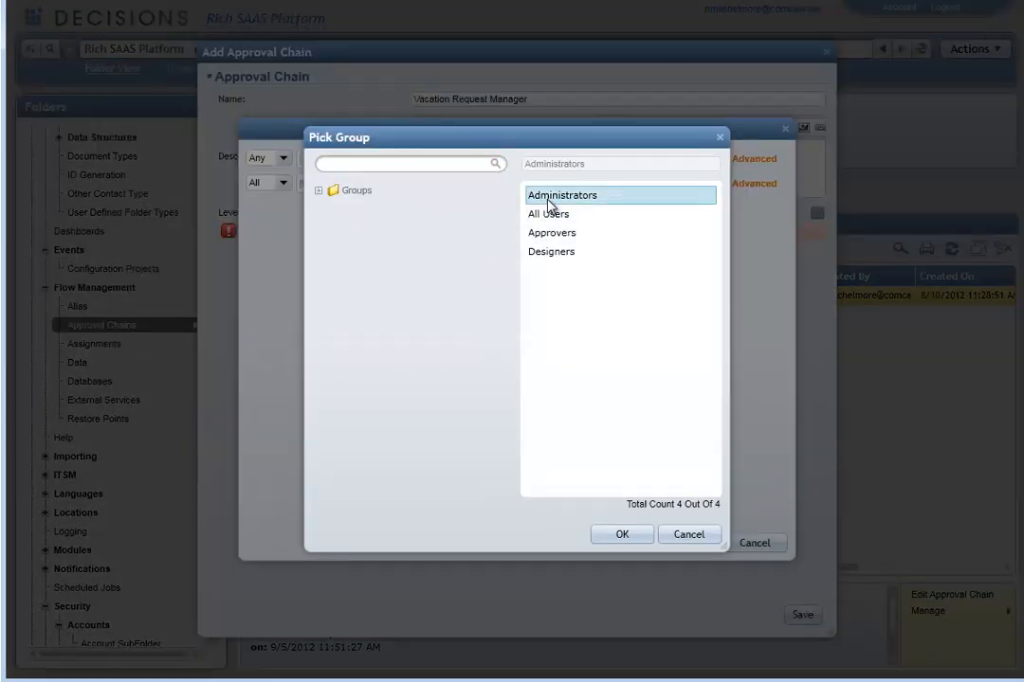
{"action": "left_click", "coordinate": [622, 537]}
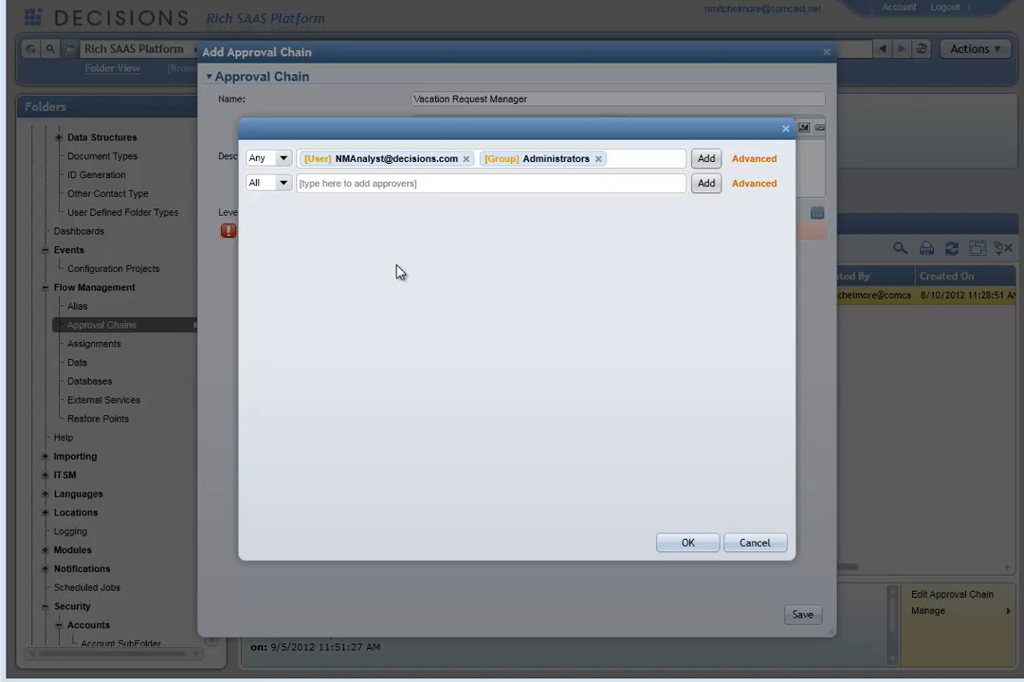
{"action": "left_click", "coordinate": [273, 158]}
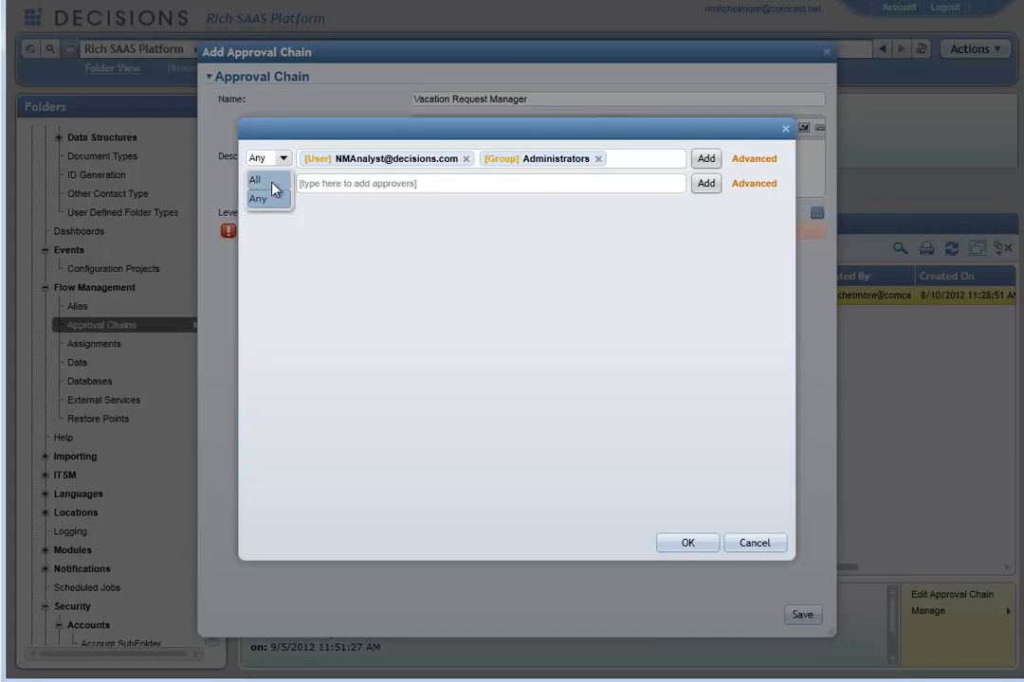
{"action": "left_click", "coordinate": [265, 180]}
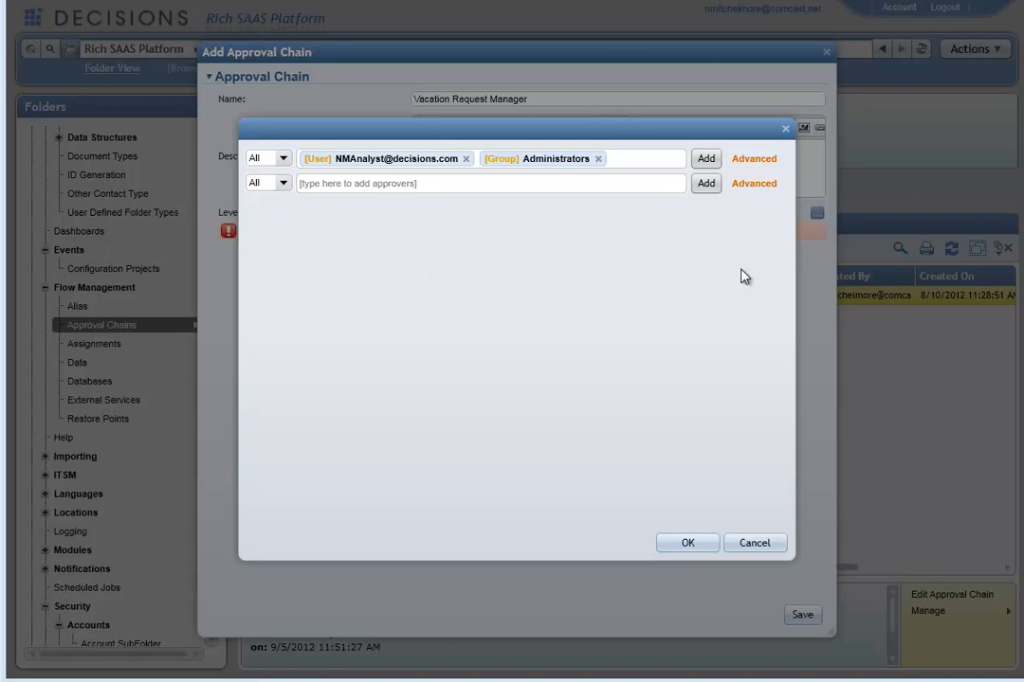
Step: Enable a time to approve on the first level and set its timeout action to Approved in the advanced properties
{"action": "left_click", "coordinate": [758, 159]}
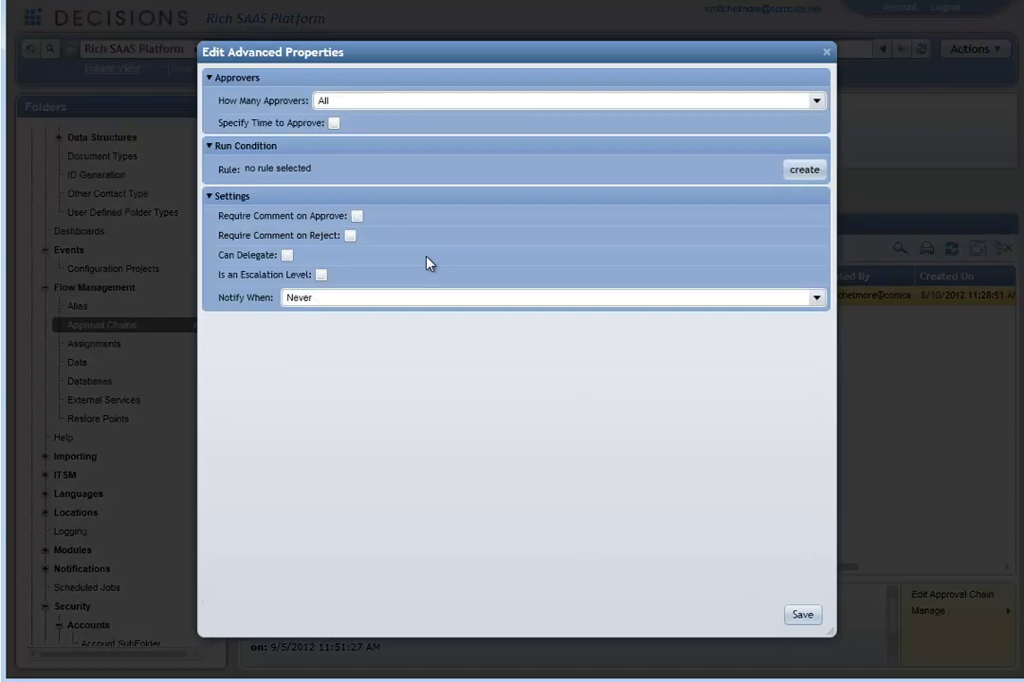
{"action": "left_click", "coordinate": [333, 125]}
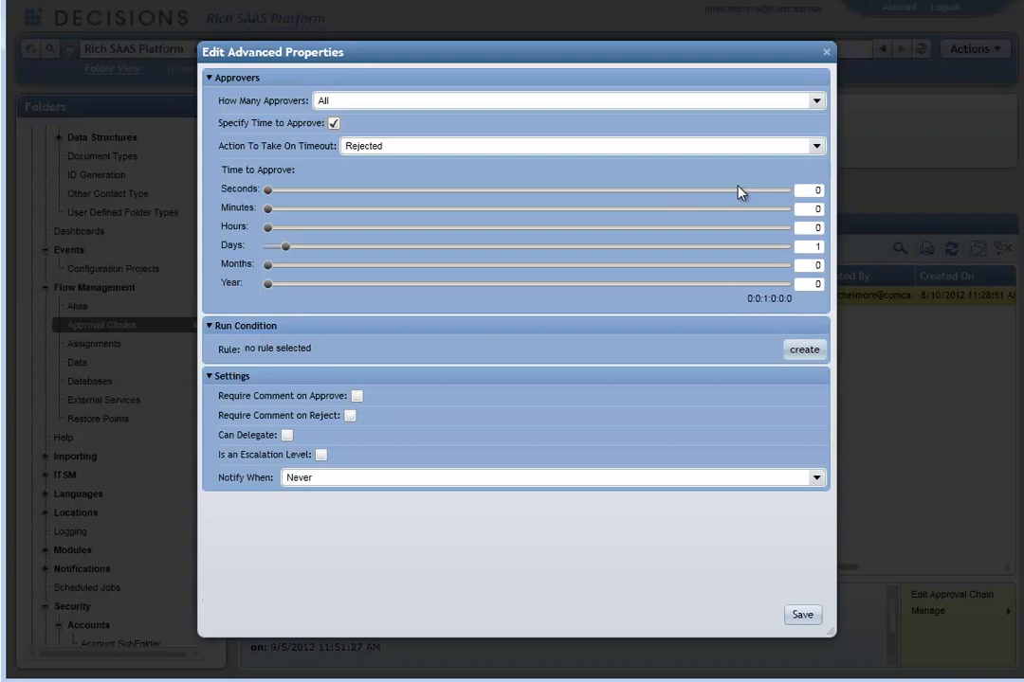
{"action": "left_click", "coordinate": [815, 148]}
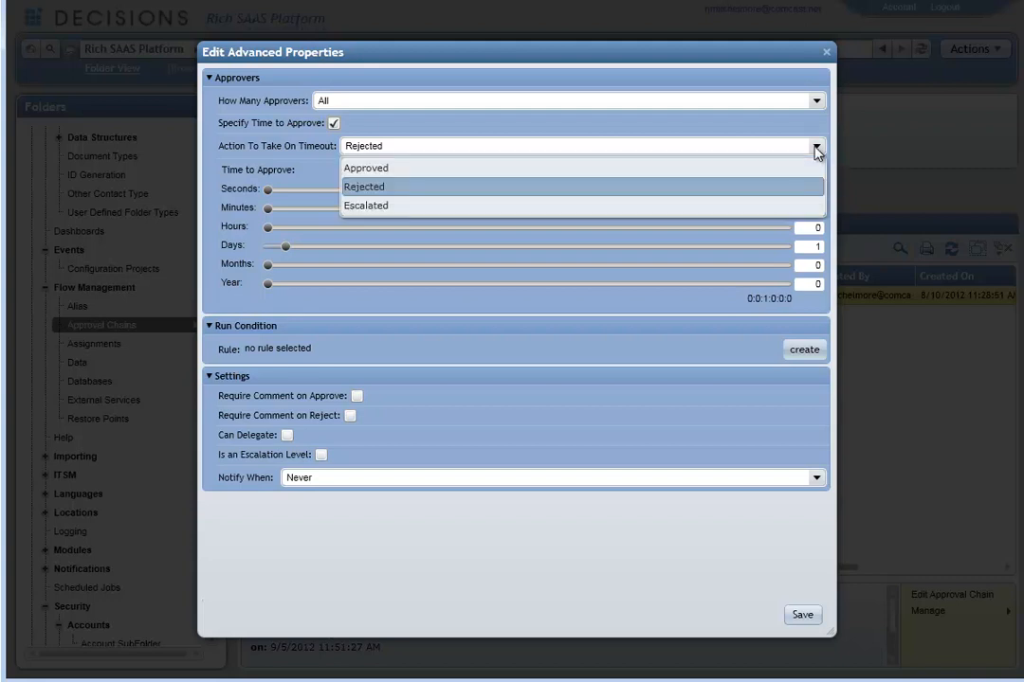
{"action": "left_click", "coordinate": [813, 206]}
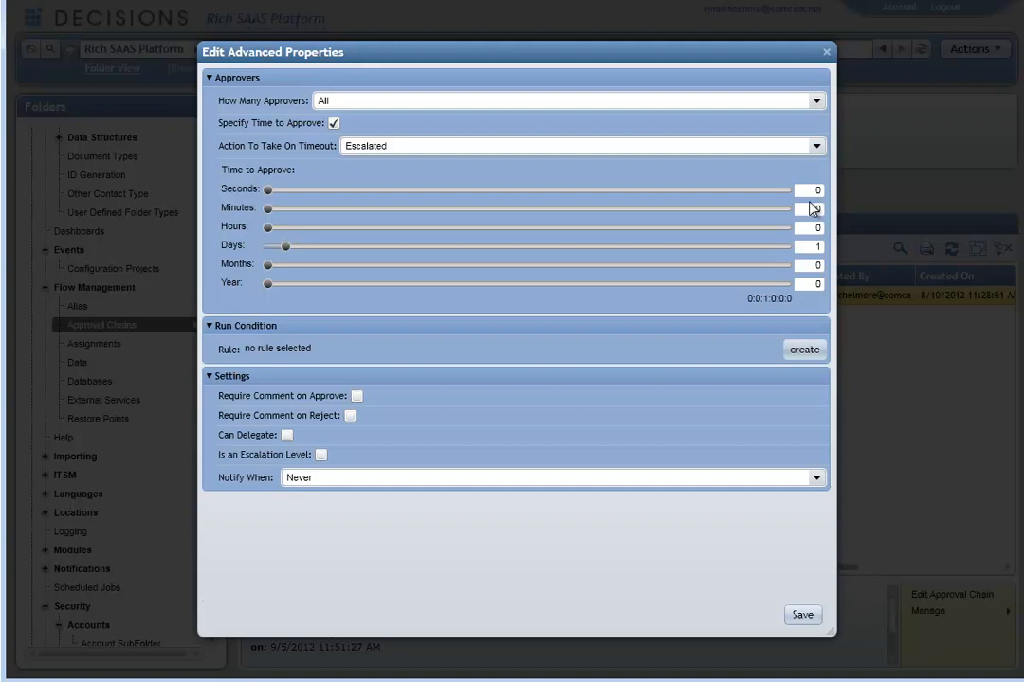
{"action": "left_click", "coordinate": [816, 145]}
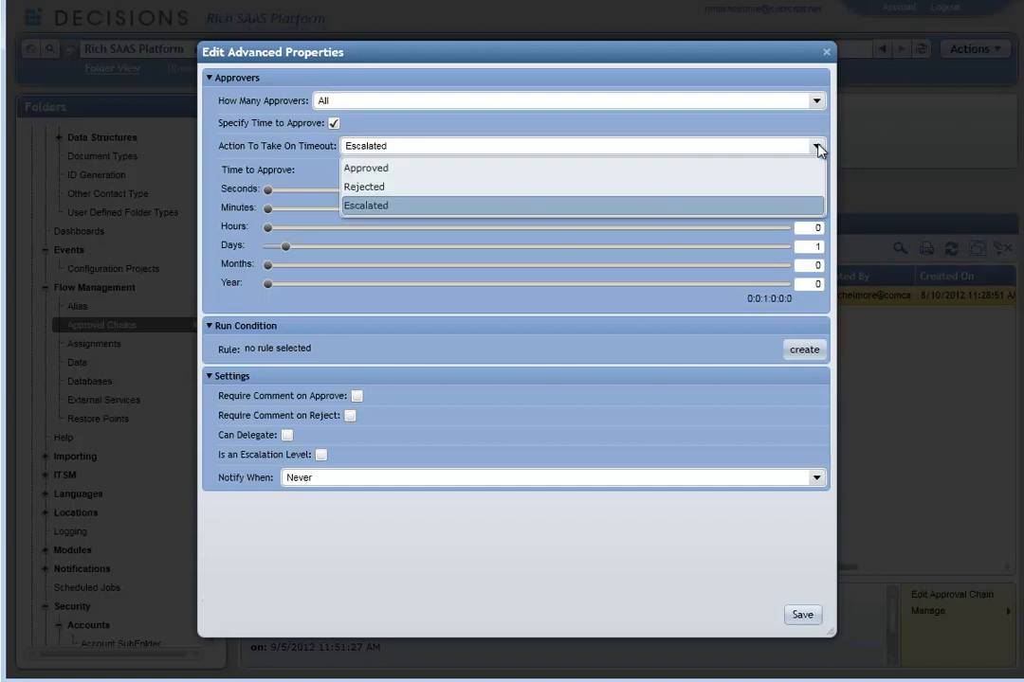
{"action": "left_click", "coordinate": [481, 168]}
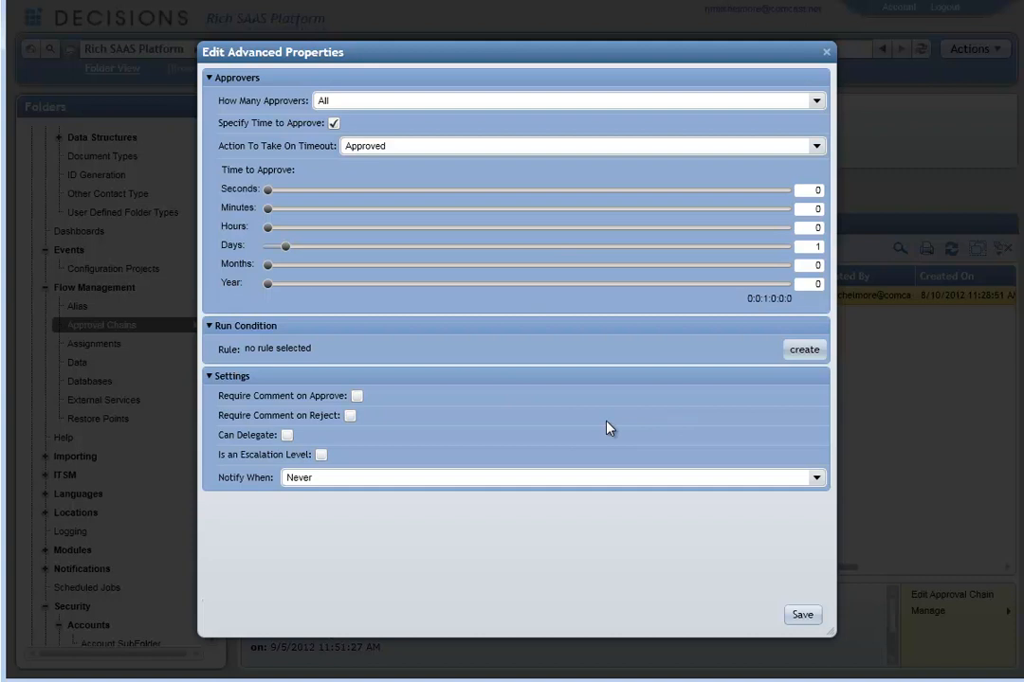
{"action": "left_click", "coordinate": [825, 53]}
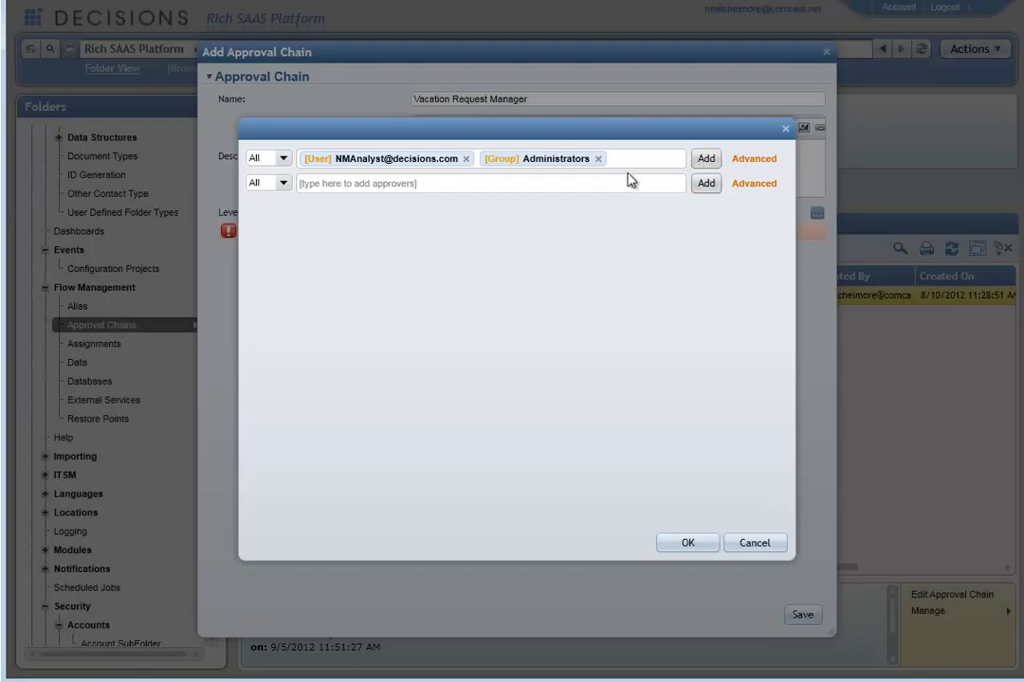
Step: Replace the first level's approvers with the Approving Manager relation chain and save the Vacation Request Manager approval chain
{"action": "left_click", "coordinate": [598, 158]}
{"action": "left_click", "coordinate": [465, 159]}
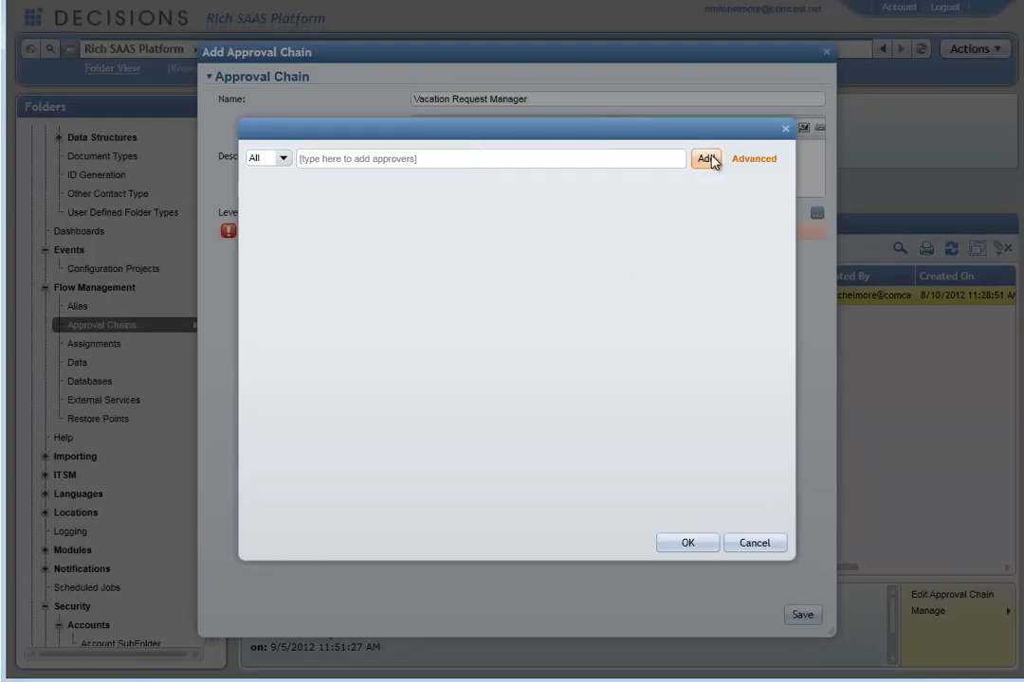
{"action": "left_click", "coordinate": [706, 159]}
{"action": "left_click", "coordinate": [706, 224]}
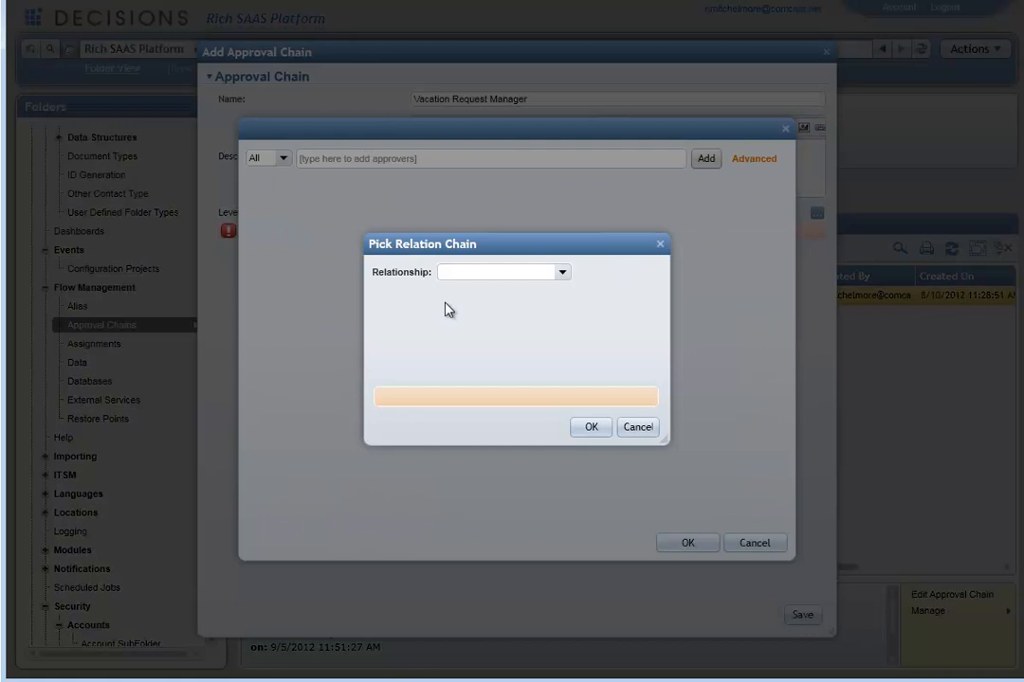
{"action": "left_click", "coordinate": [563, 272]}
{"action": "left_click", "coordinate": [486, 294]}
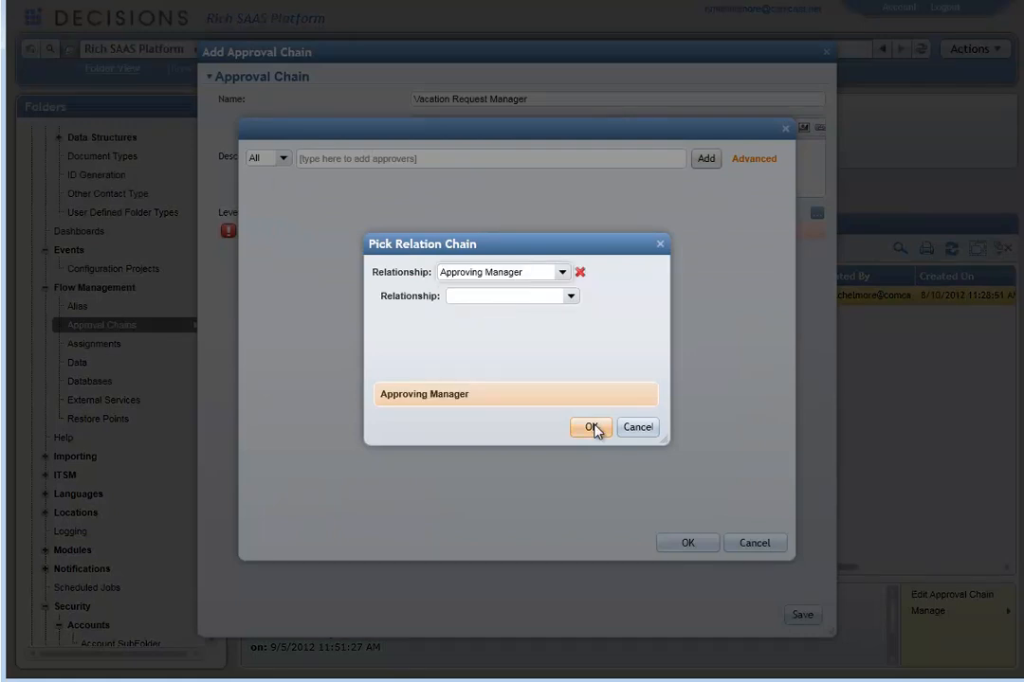
{"action": "left_click", "coordinate": [591, 427]}
{"action": "left_click", "coordinate": [687, 543]}
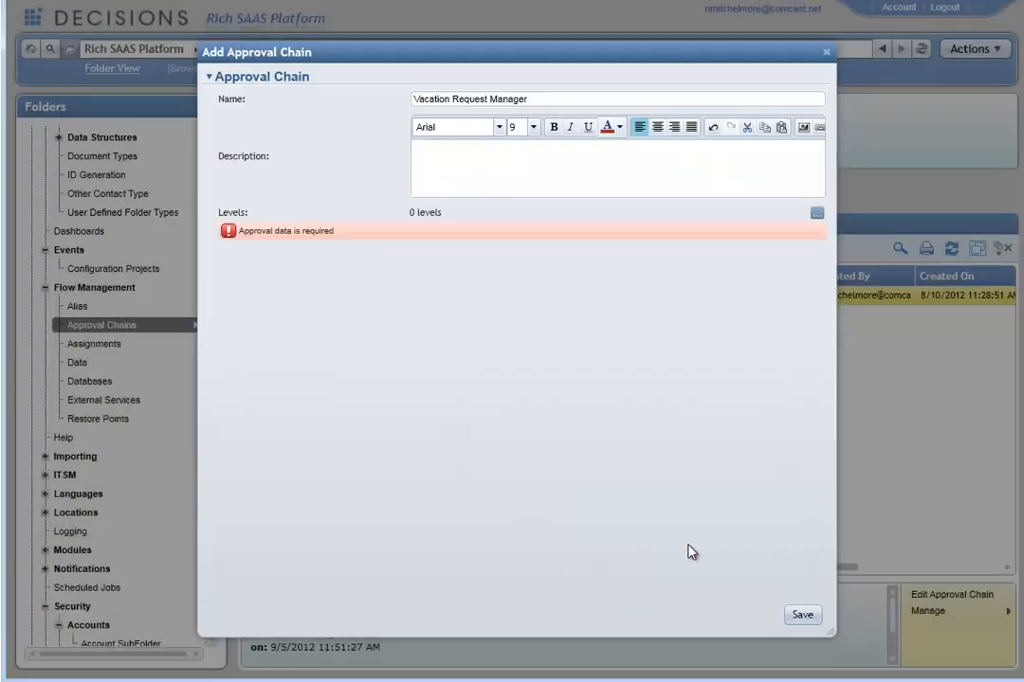
{"action": "left_click", "coordinate": [796, 618]}
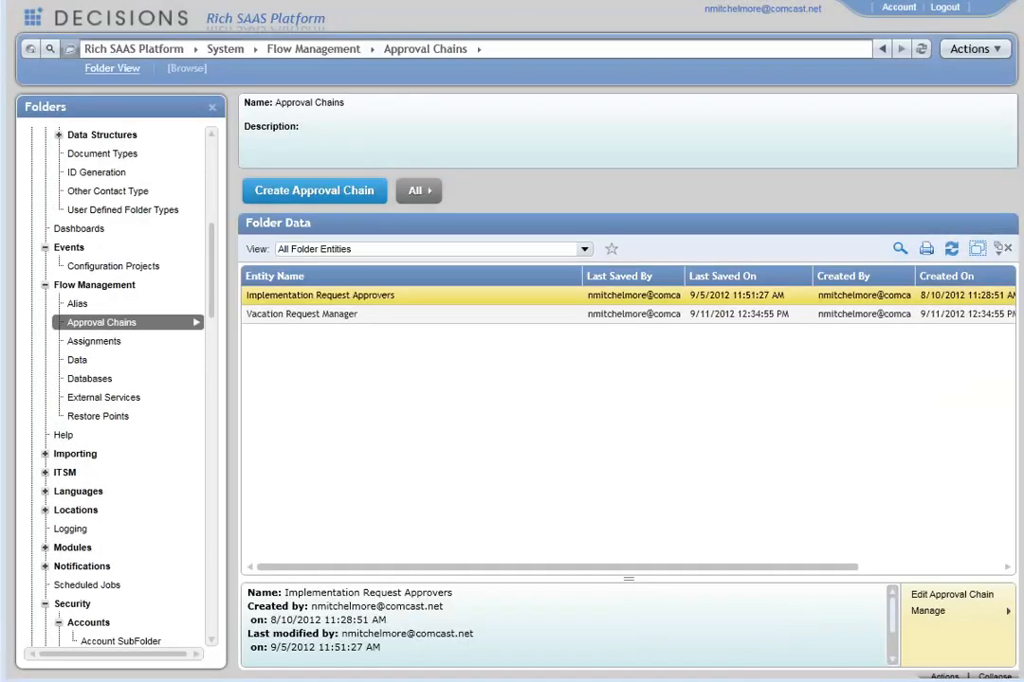
Step: Open the Basic Approval Form With Documents in the Approvals Core folder to inspect it, then close it
{"action": "left_click_drag", "start_coordinate": [211, 281], "coordinate": [203, 354]}
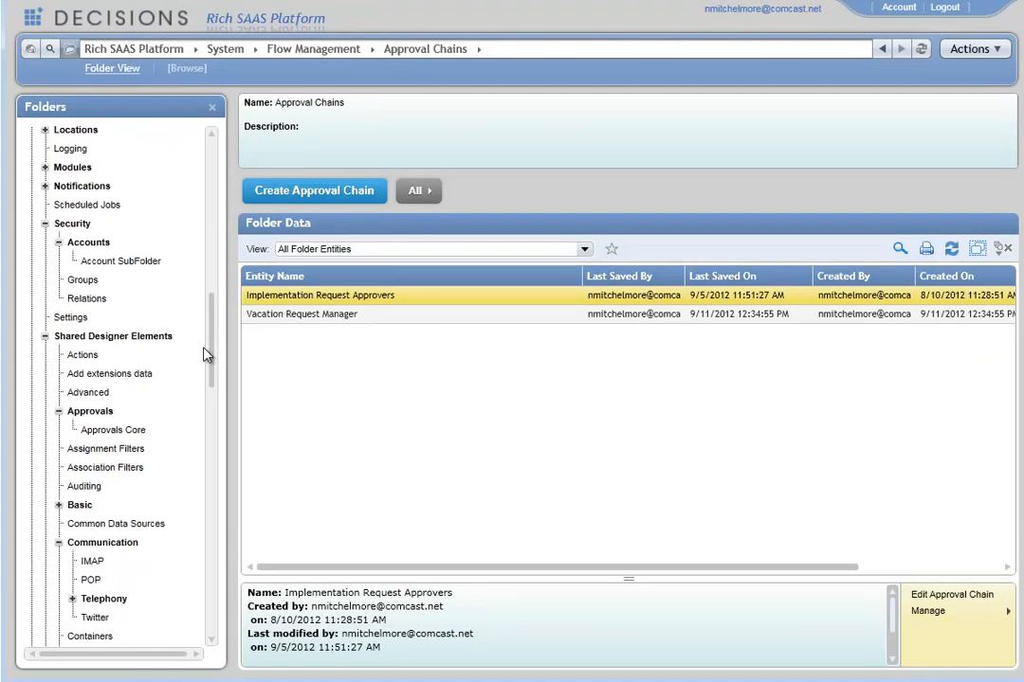
{"action": "left_click", "coordinate": [129, 437]}
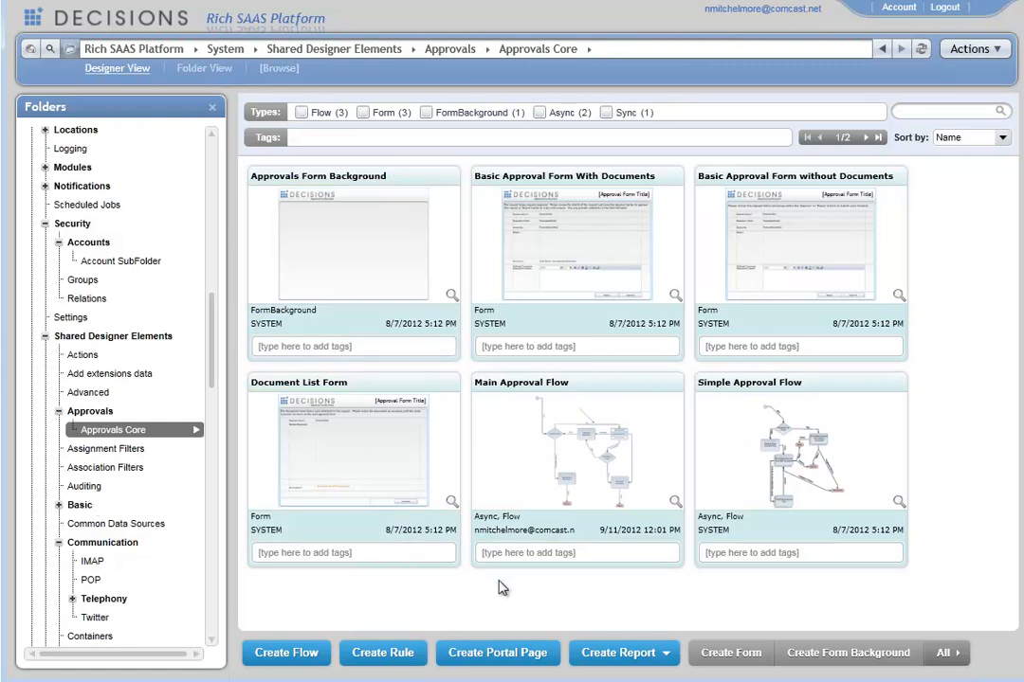
{"action": "left_click", "coordinate": [623, 183]}
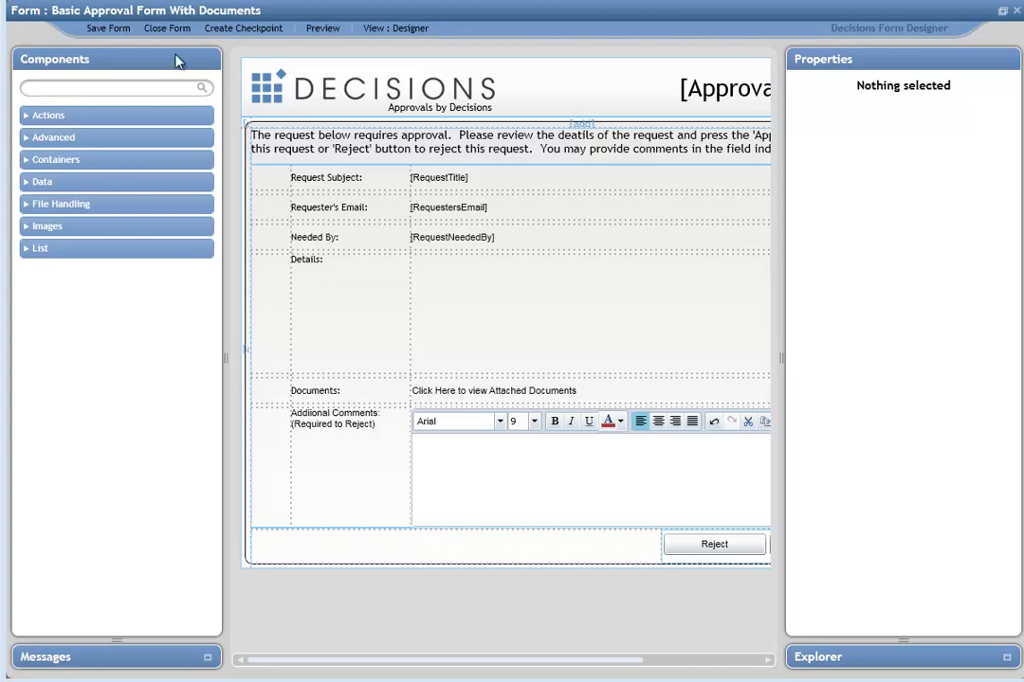
{"action": "left_click", "coordinate": [168, 29]}
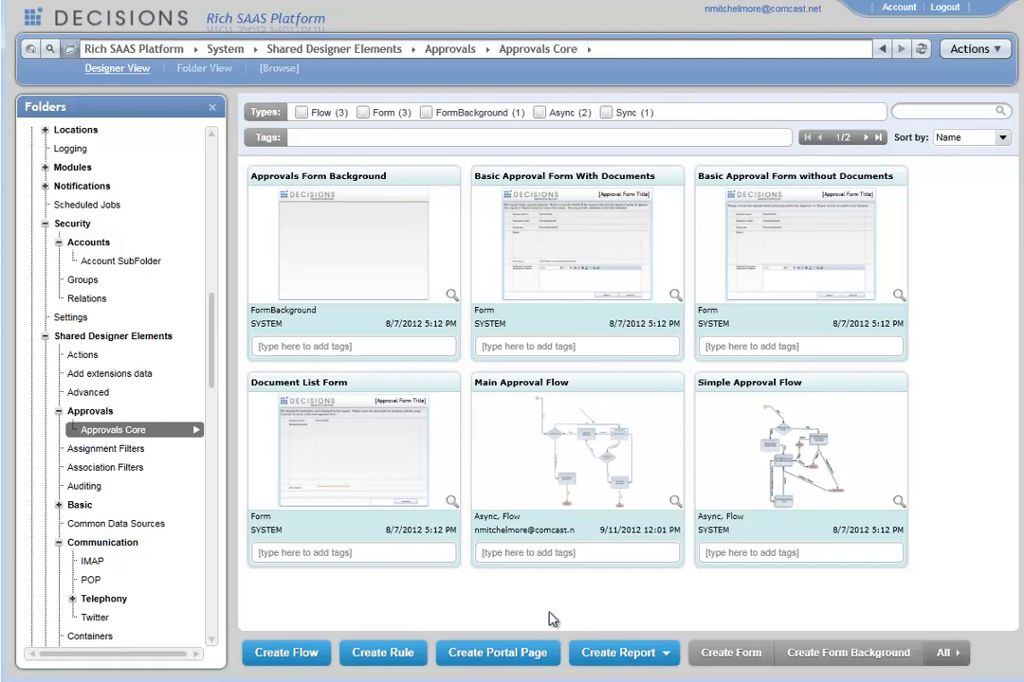
Step: Open the Main Approval Flow and review its diagram and flow input data
{"action": "left_click", "coordinate": [624, 384]}
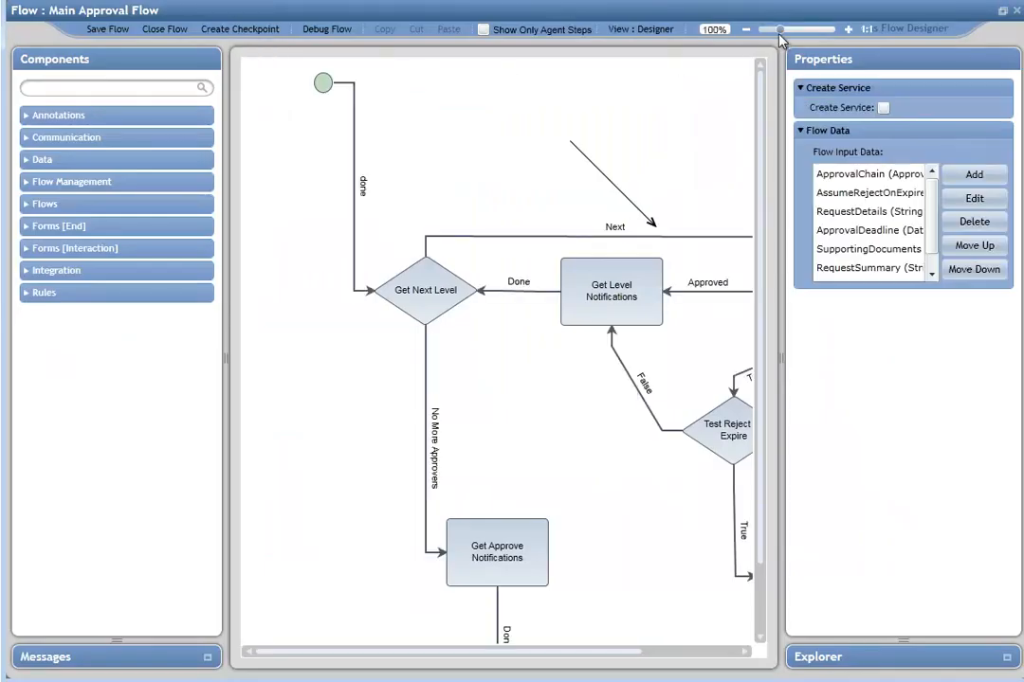
{"action": "left_click_drag", "start_coordinate": [778, 36], "coordinate": [773, 30]}
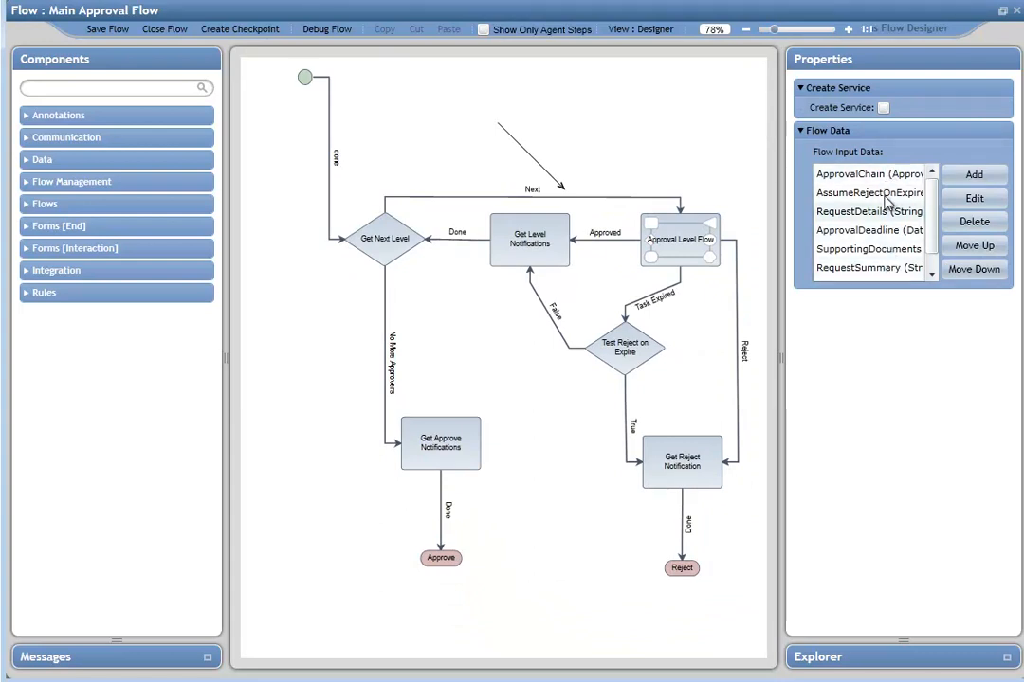
{"action": "scroll", "coordinate": [932, 216], "scroll_direction": "down", "scroll_amount": 1}
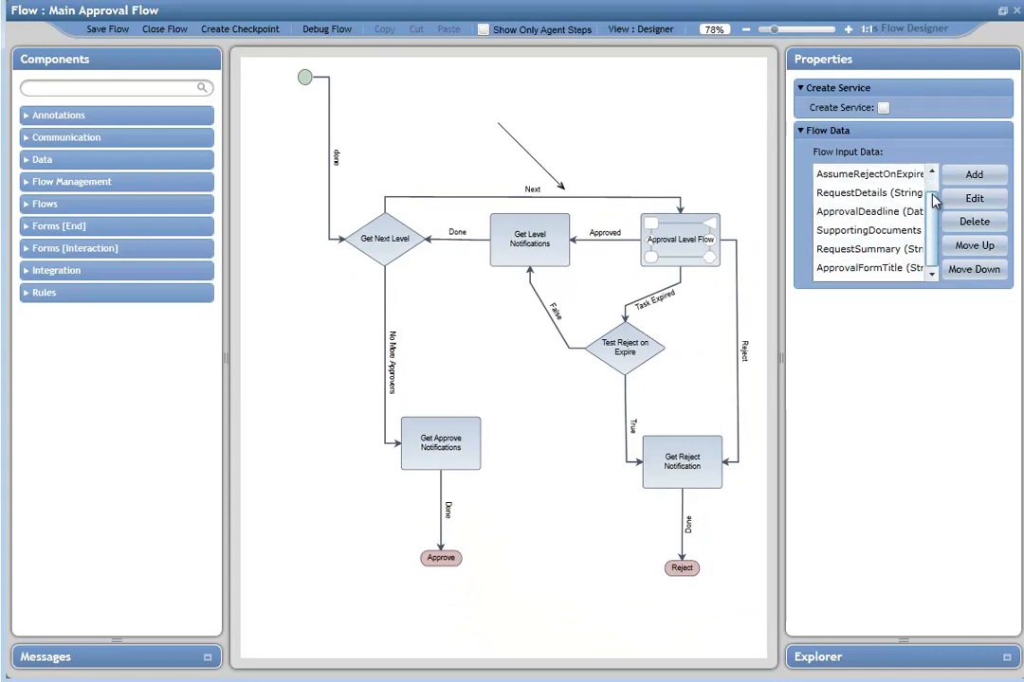
{"action": "left_click_drag", "start_coordinate": [932, 212], "coordinate": [932, 179]}
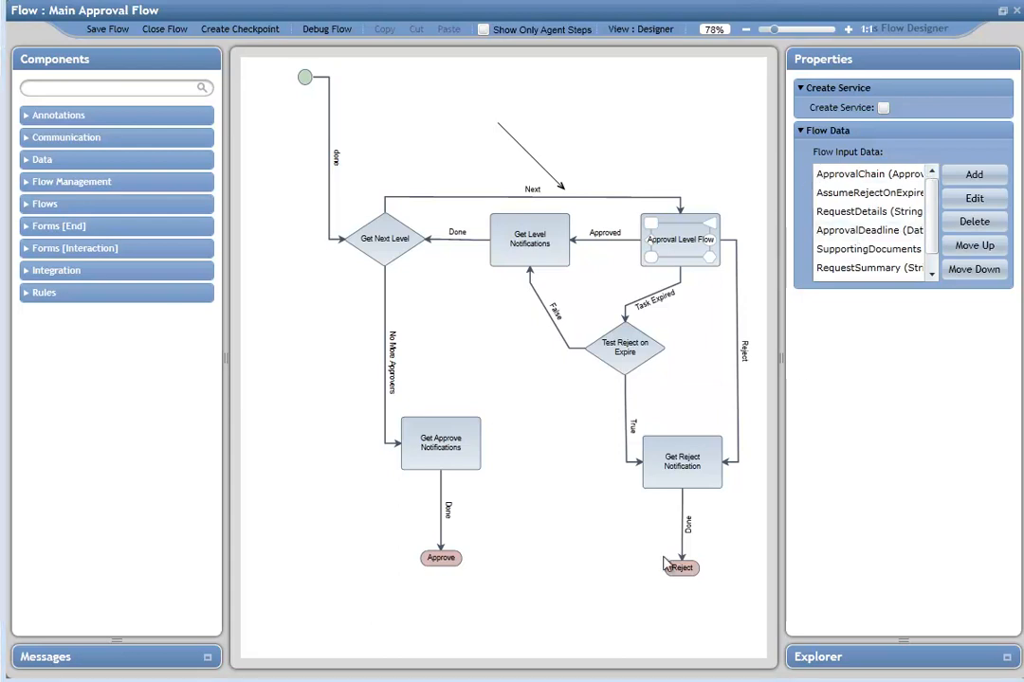
Step: Open the linked flow of the Approval Level Flow step and examine the Simple Approval Flow
{"action": "left_click", "coordinate": [680, 246]}
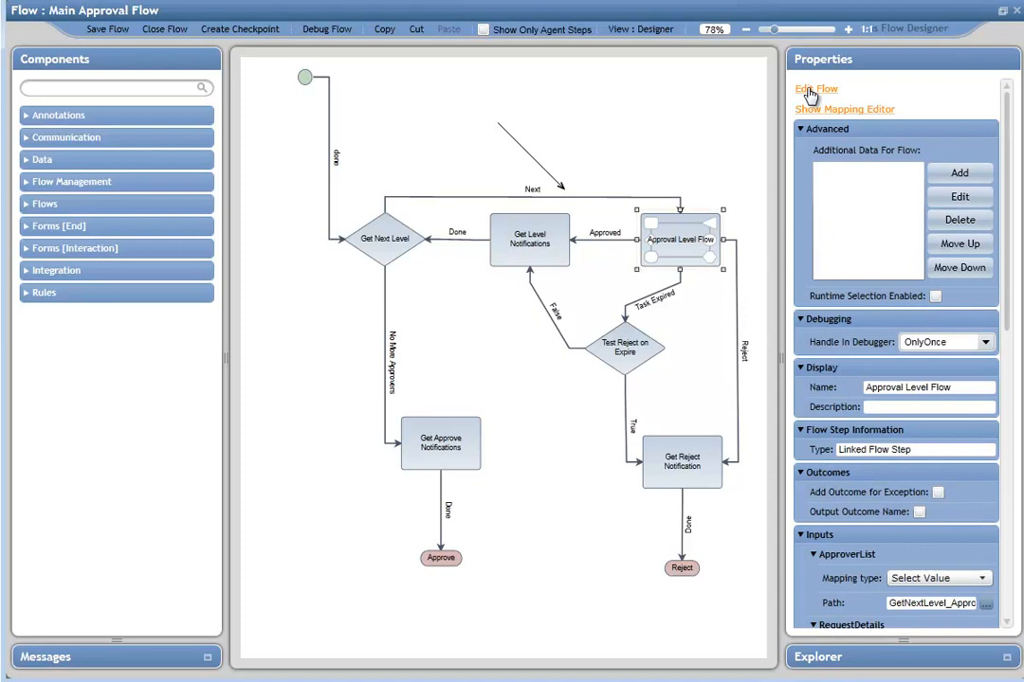
{"action": "left_click", "coordinate": [809, 91]}
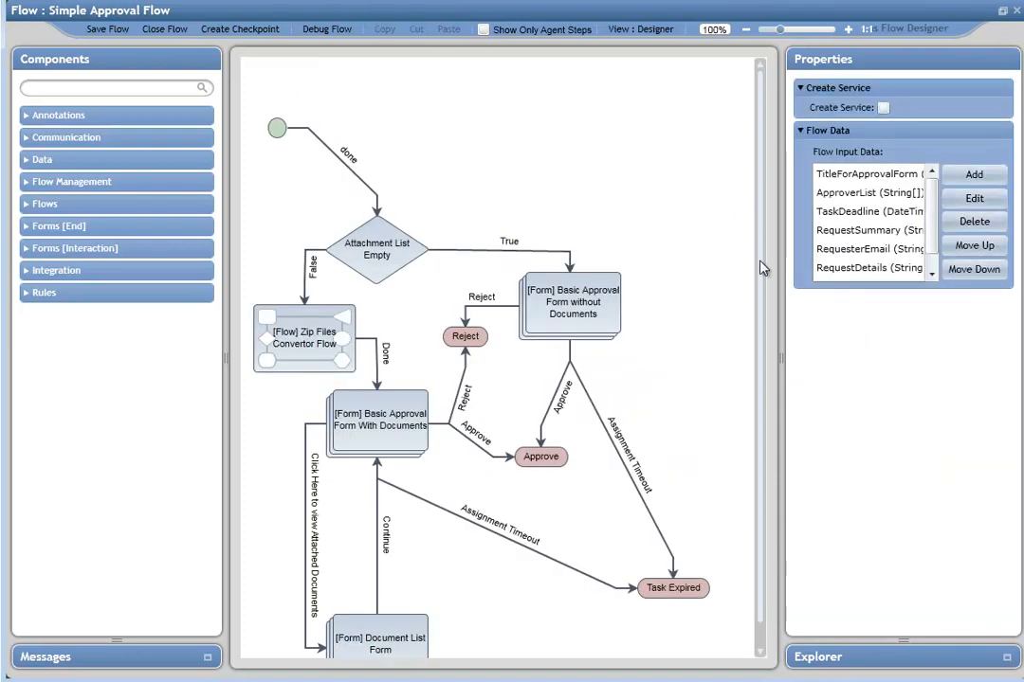
{"action": "left_click", "coordinate": [590, 301]}
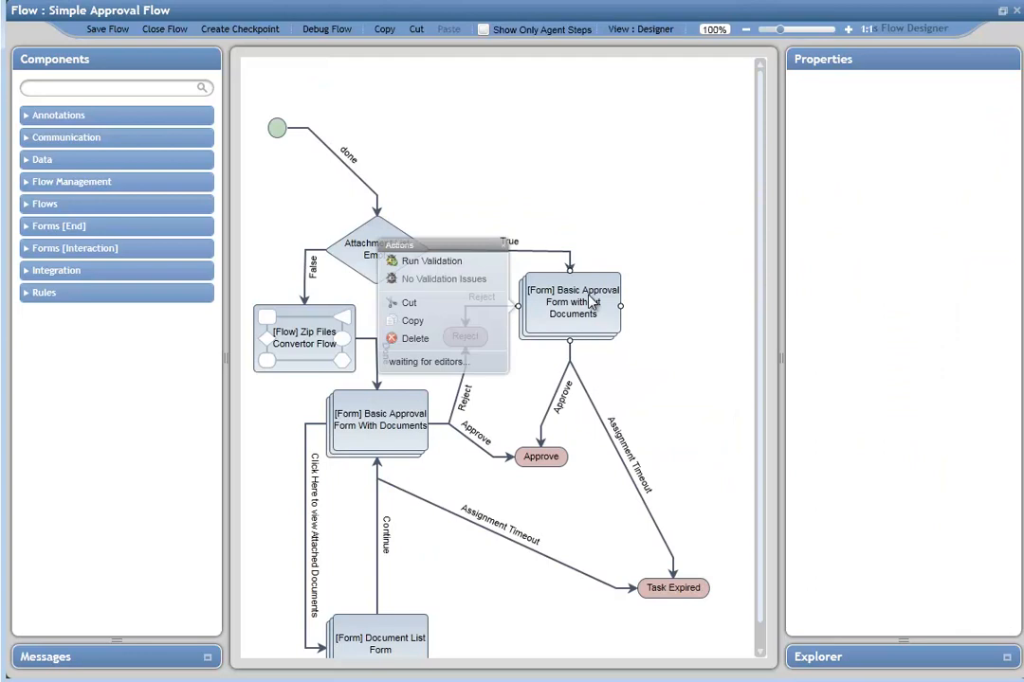
{"action": "left_click", "coordinate": [641, 221]}
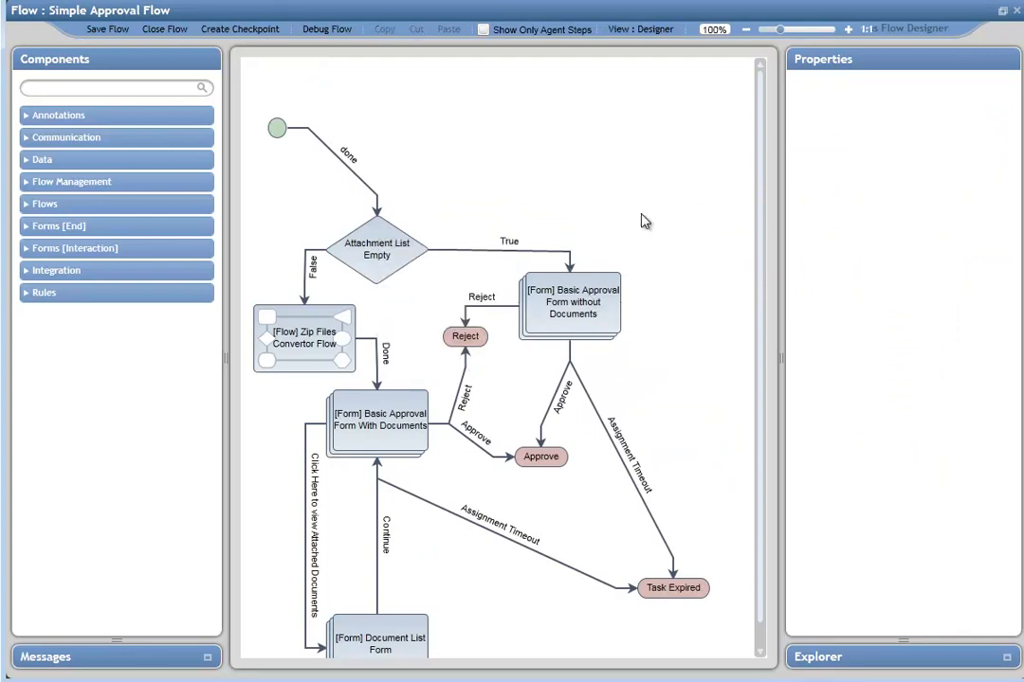
{"action": "left_click", "coordinate": [761, 648]}
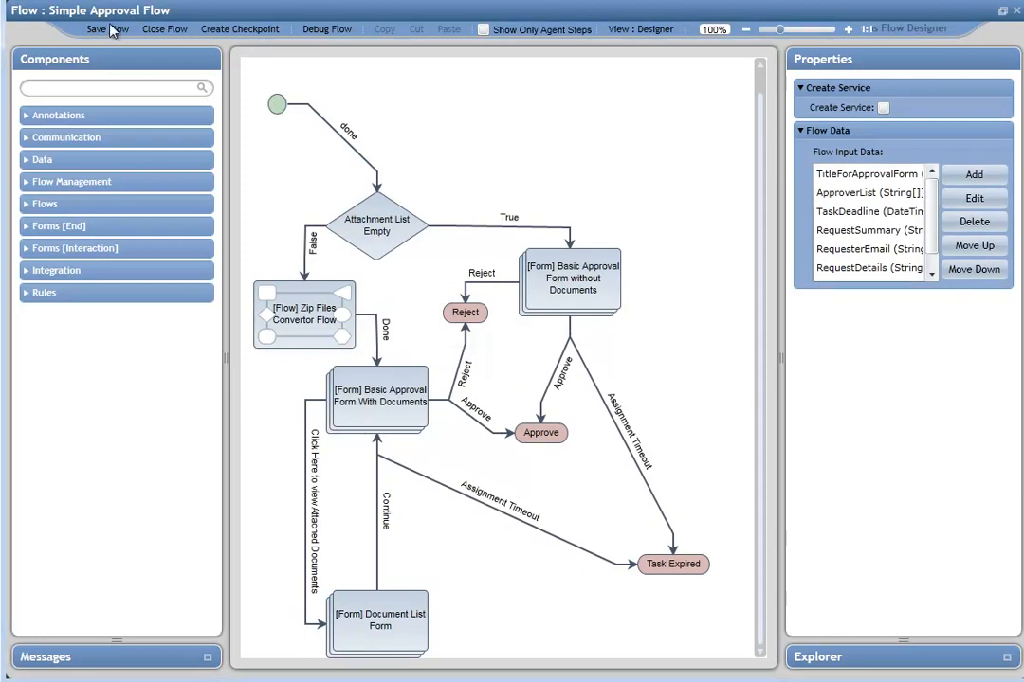
Step: Close the Simple Approval Flow and the Main Approval Flow without saving changes
{"action": "left_click", "coordinate": [154, 34]}
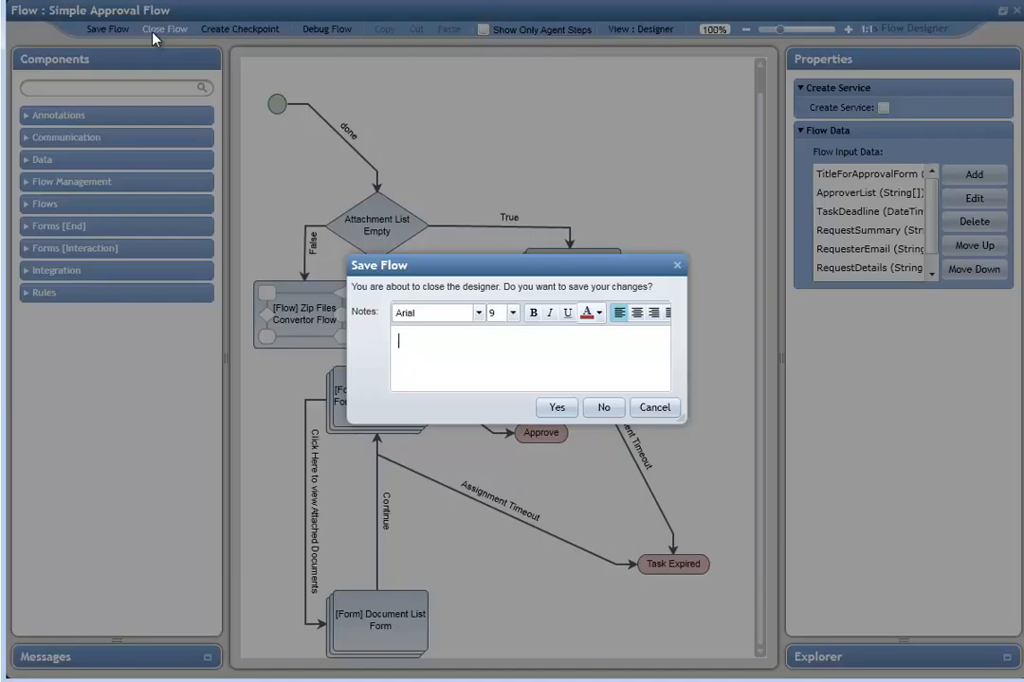
{"action": "left_click", "coordinate": [607, 407]}
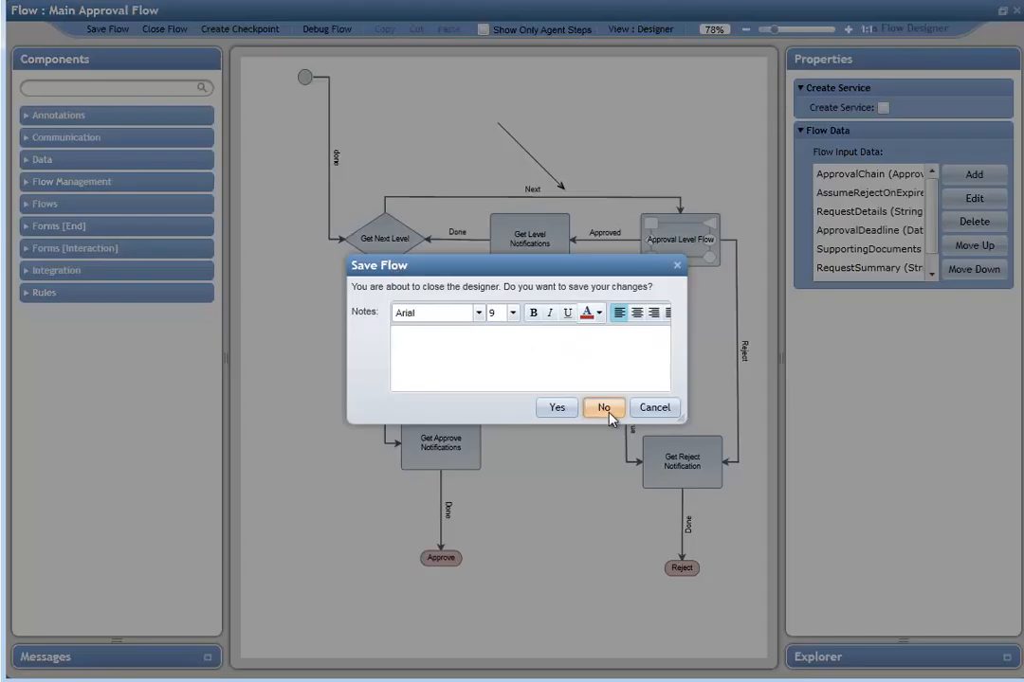
{"action": "left_click", "coordinate": [604, 409]}
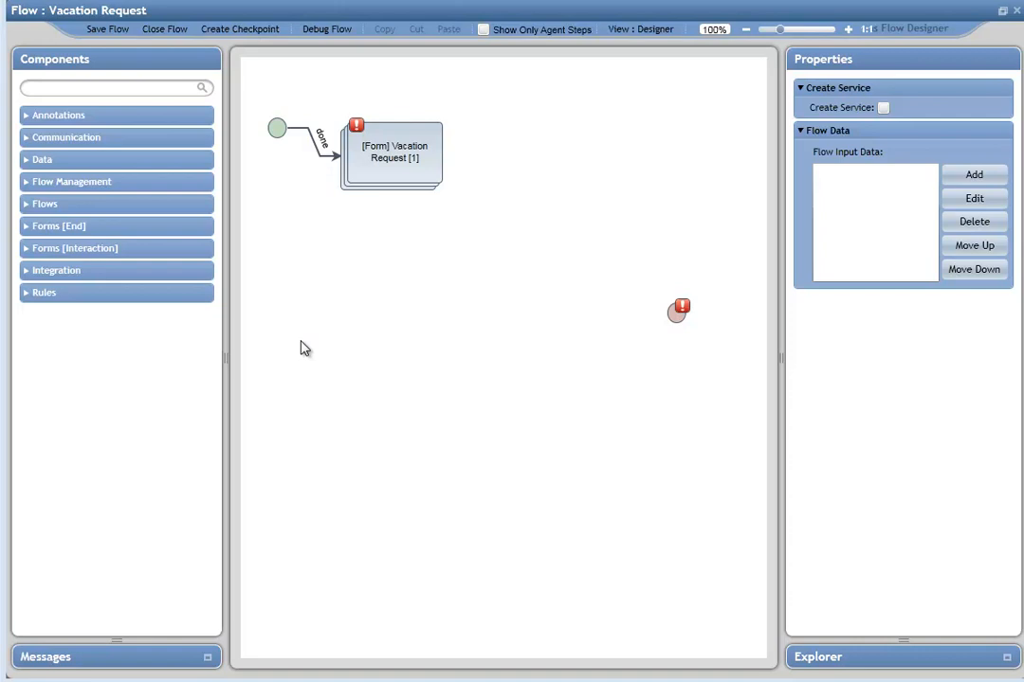
Step: Add a Run Approval Flow step from the Integration Approvals components to the Vacation Request flow
{"action": "left_click", "coordinate": [29, 274]}
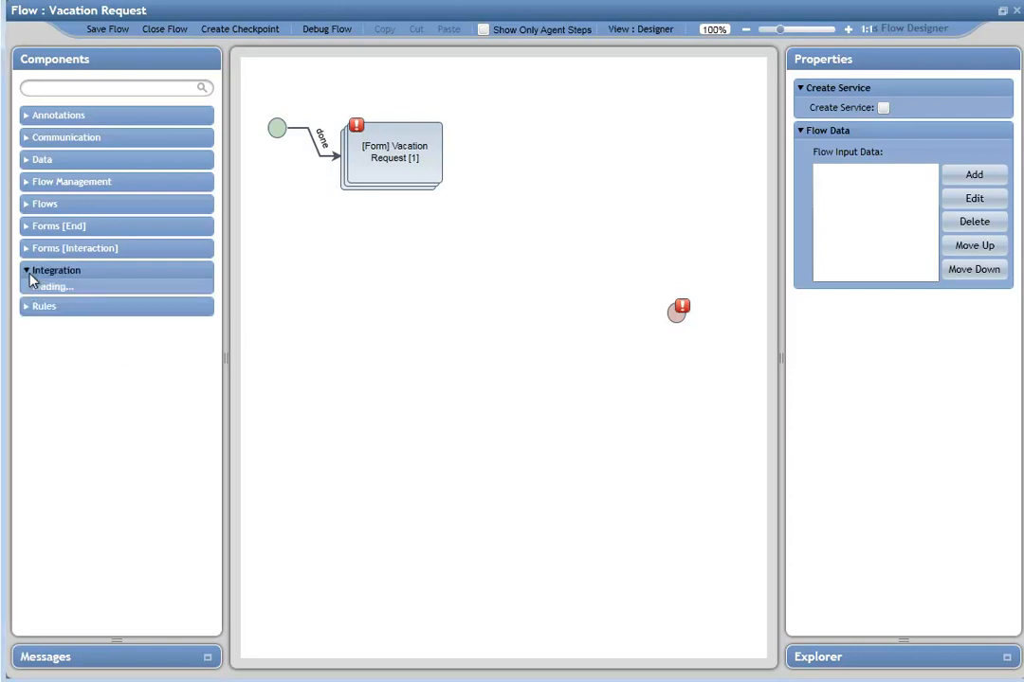
{"action": "left_click", "coordinate": [40, 373]}
{"action": "left_click_drag", "start_coordinate": [93, 513], "coordinate": [512, 235]}
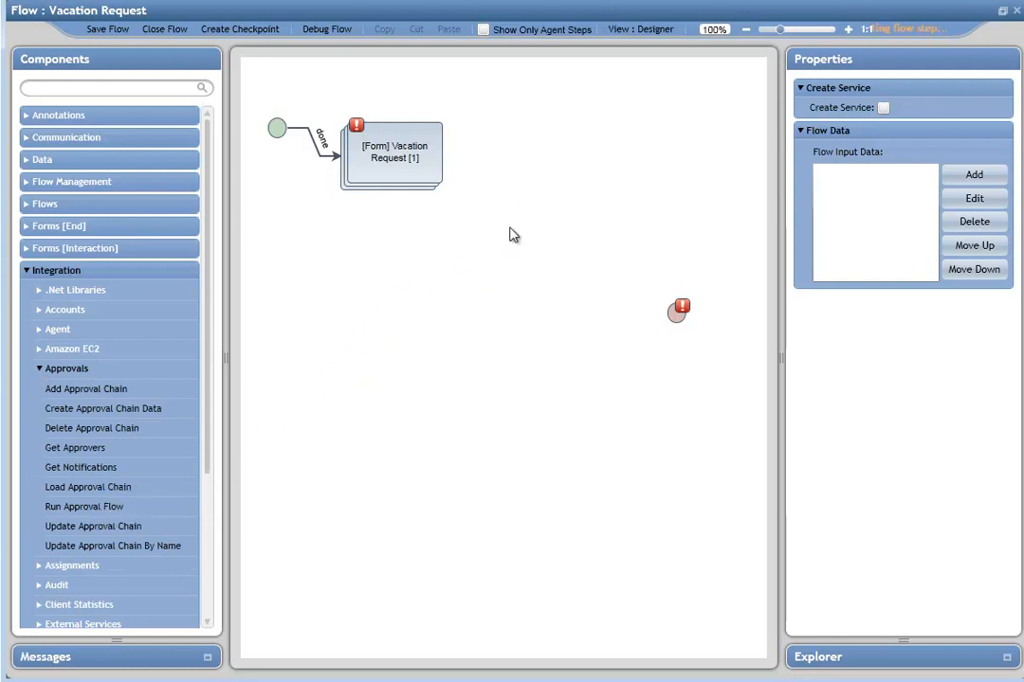
Step: Connect the Vacation Request form's Submit outcome to the Main Approval Flow step and select that step
{"action": "left_click", "coordinate": [398, 144]}
{"action": "left_click_drag", "start_coordinate": [503, 158], "coordinate": [461, 235]}
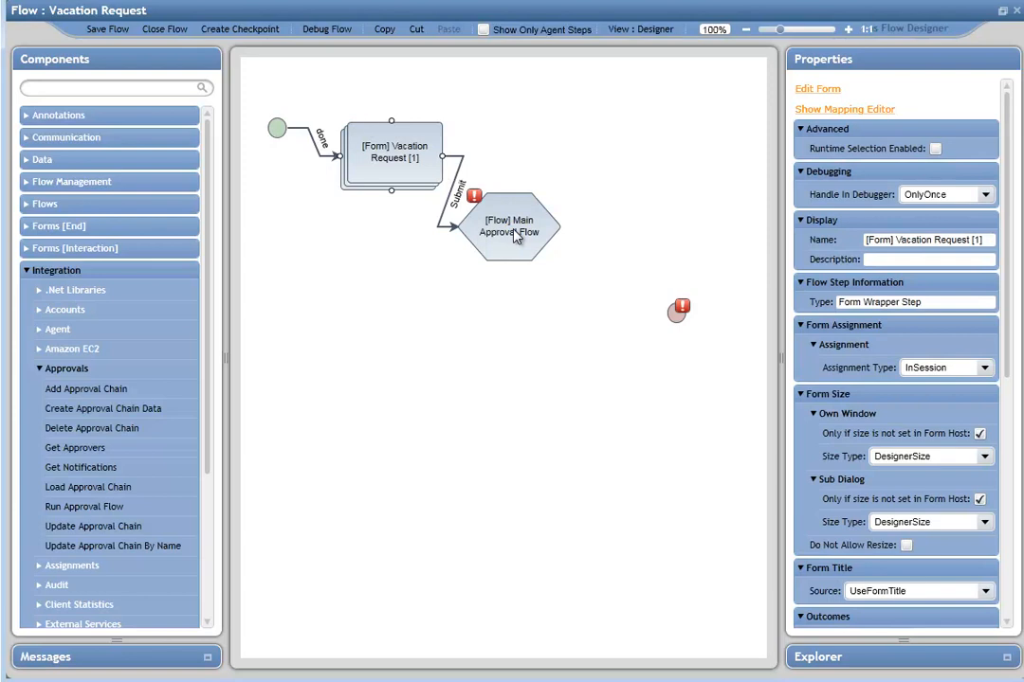
{"action": "left_click", "coordinate": [517, 235]}
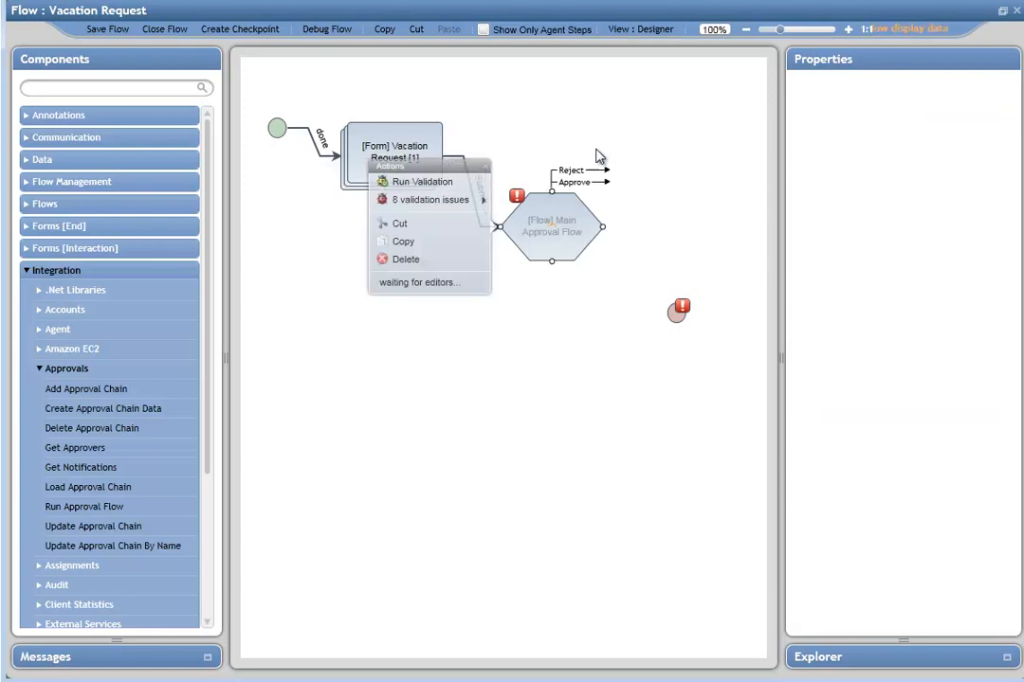
{"action": "left_click", "coordinate": [558, 242]}
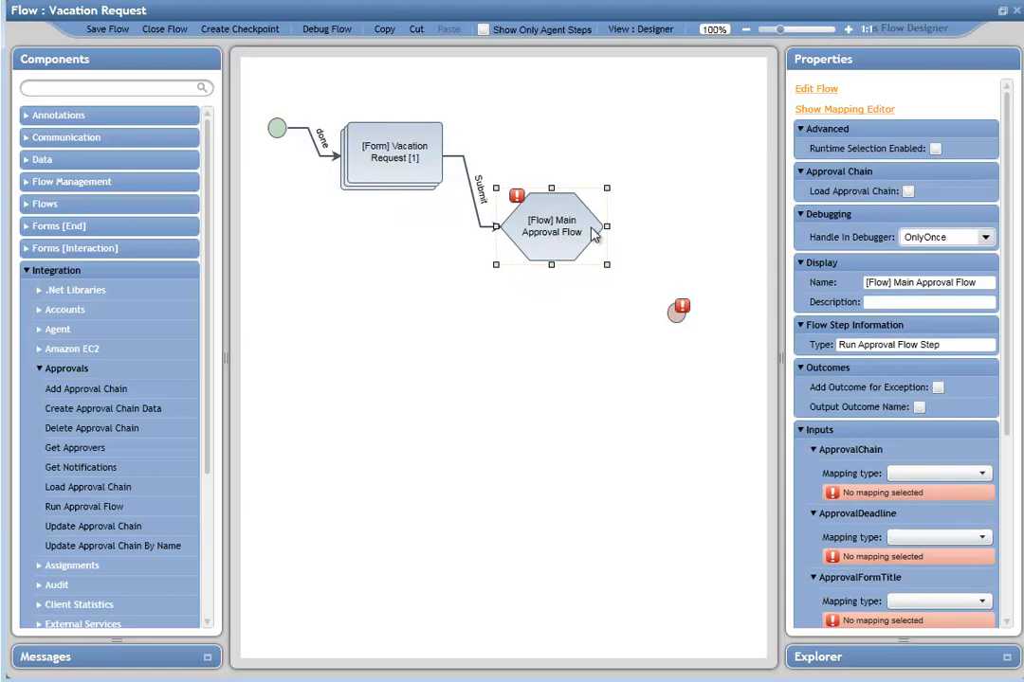
Step: Enable Load Approval Chain on the step and pick the Vacation Request Manager approval chain
{"action": "left_click", "coordinate": [908, 193]}
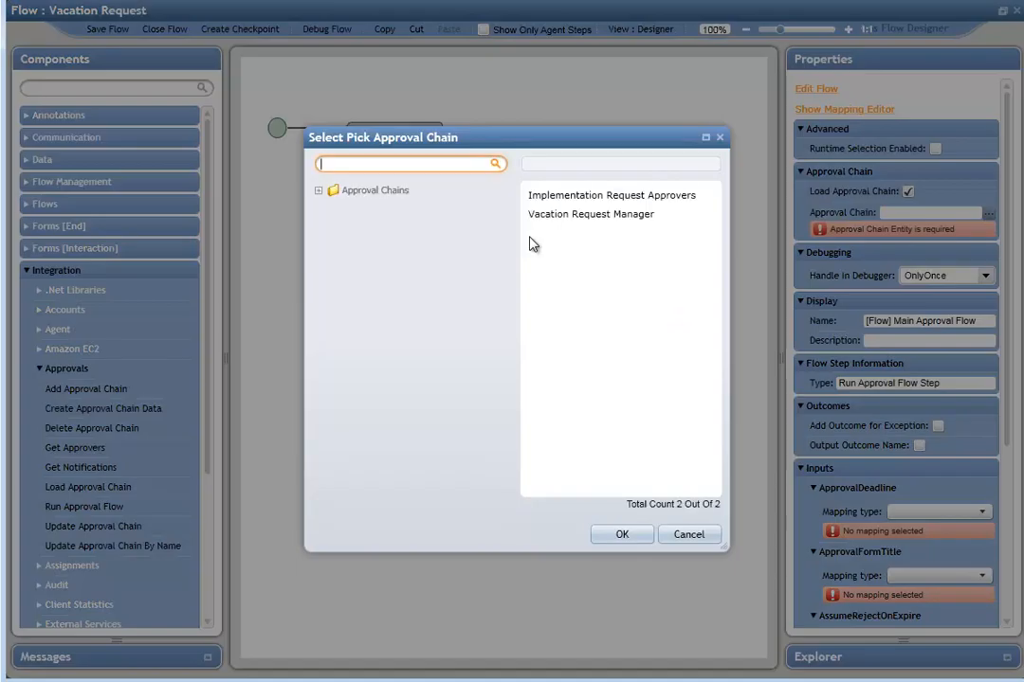
{"action": "left_click", "coordinate": [545, 217]}
{"action": "left_click", "coordinate": [624, 535]}
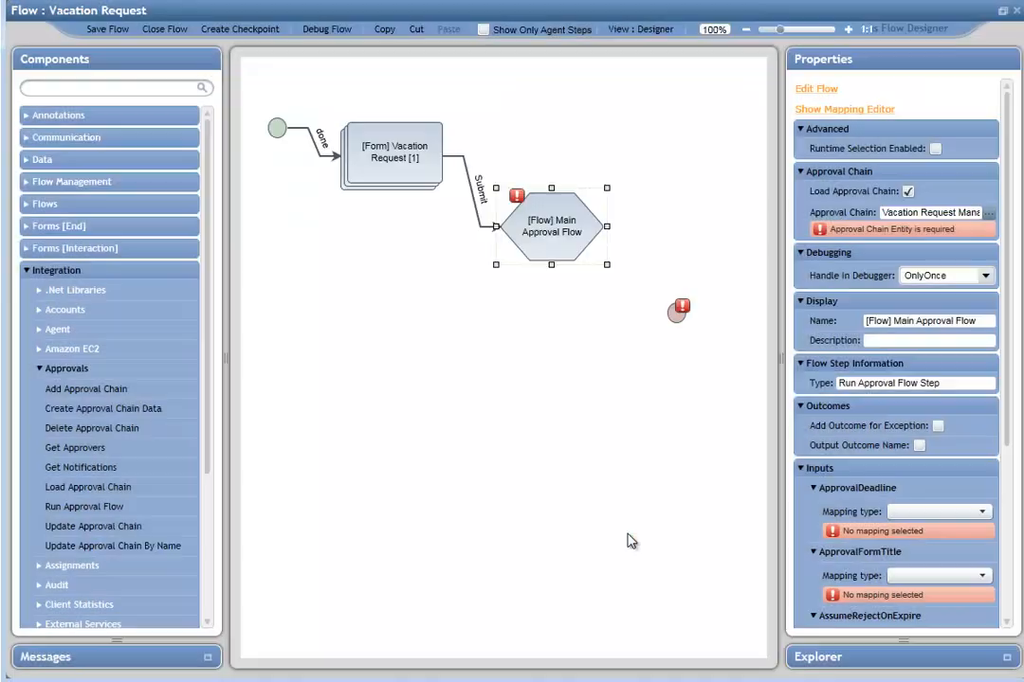
Step: Map the ApprovalDeadline input as a Compute Date with compute type InFuture
{"action": "left_click_drag", "start_coordinate": [1006, 334], "coordinate": [1018, 495]}
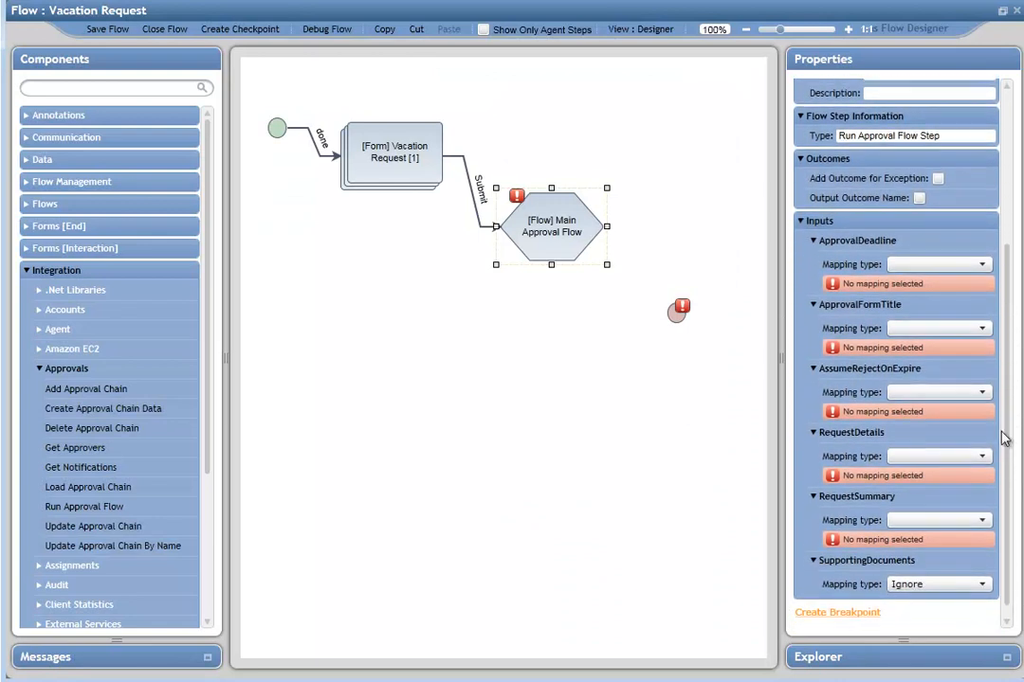
{"action": "left_click", "coordinate": [982, 267]}
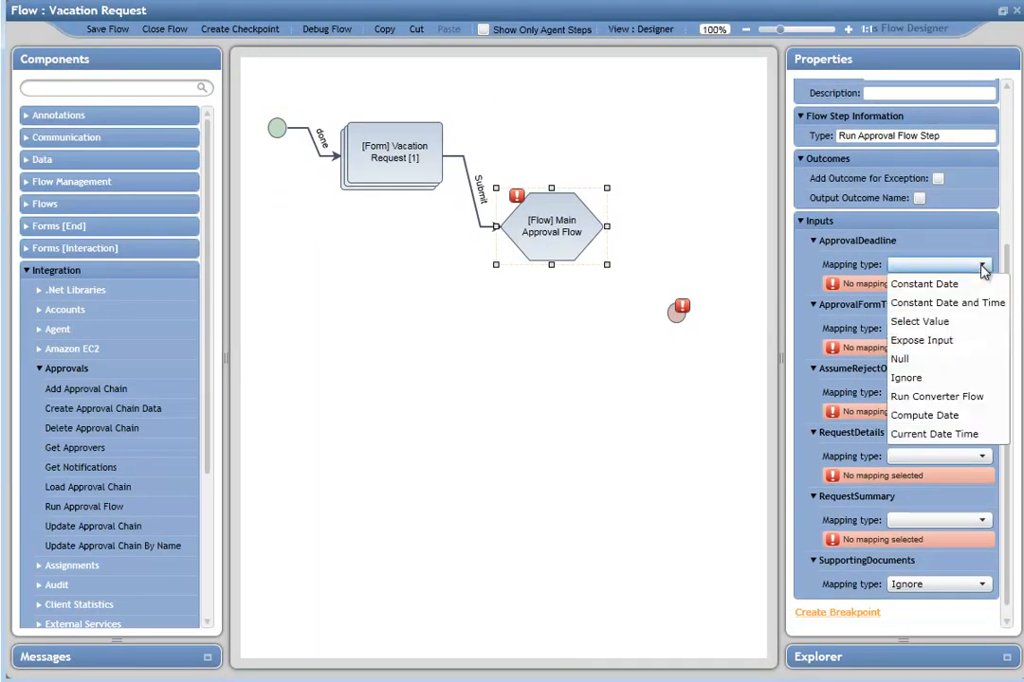
{"action": "left_click", "coordinate": [924, 415]}
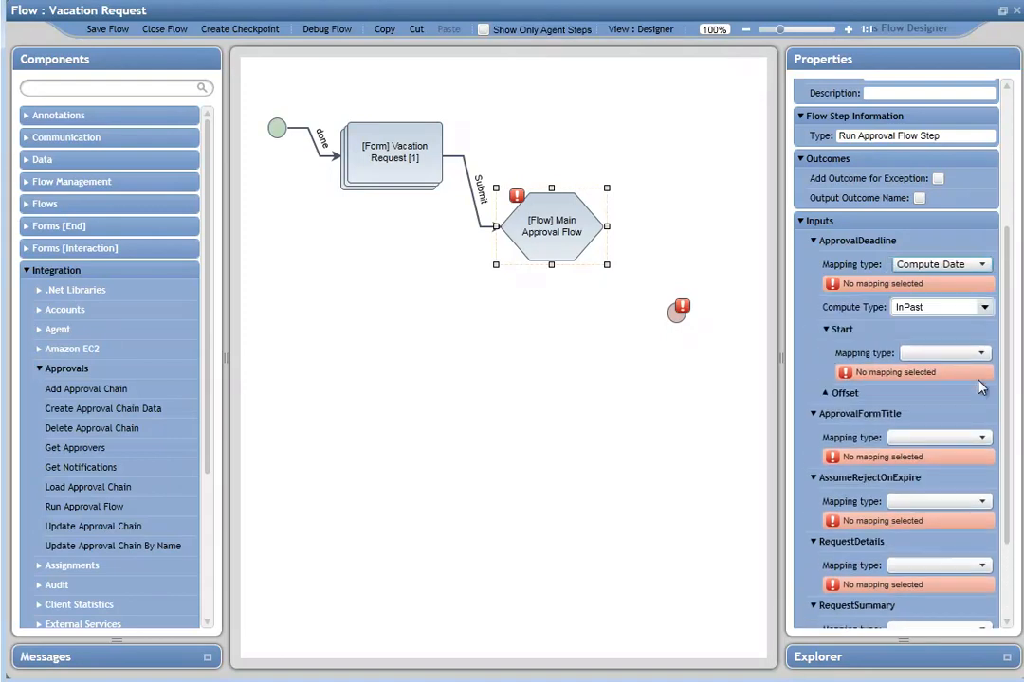
{"action": "left_click", "coordinate": [984, 291]}
{"action": "left_click", "coordinate": [930, 332]}
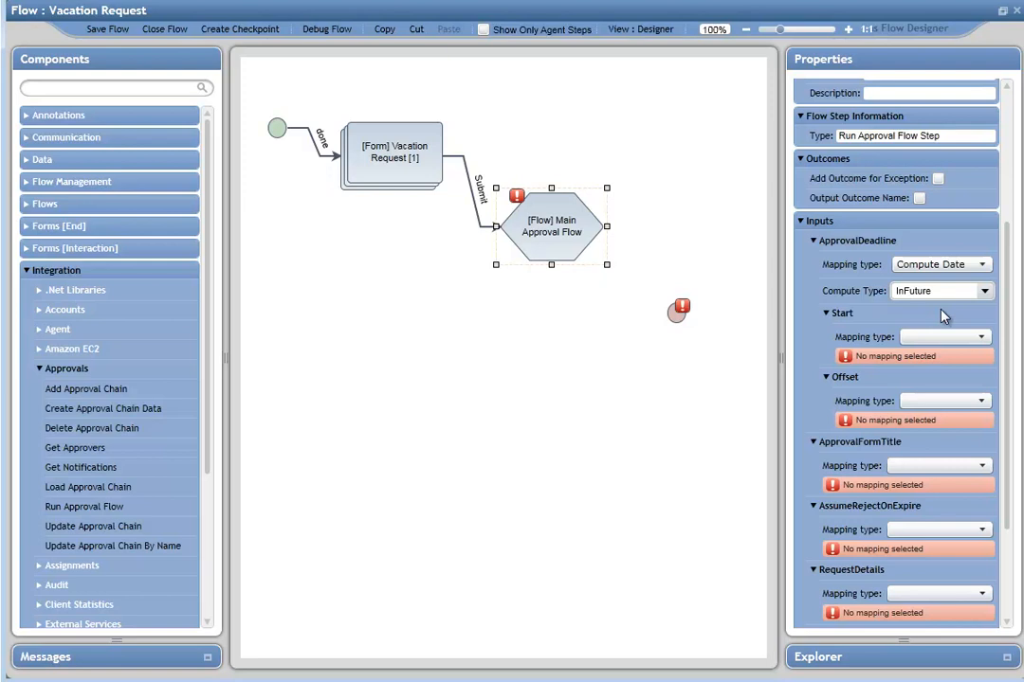
Step: Set the deadline start to Current Date Time and its offset to a constant of 4 days
{"action": "left_click", "coordinate": [983, 337]}
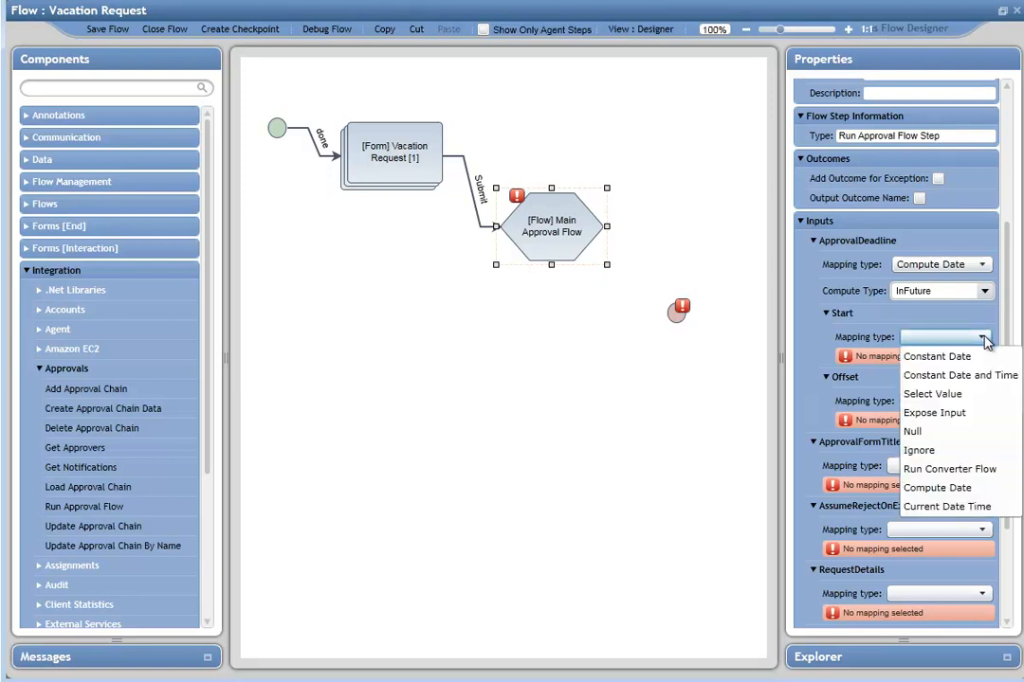
{"action": "left_click", "coordinate": [959, 507]}
{"action": "left_click", "coordinate": [979, 387]}
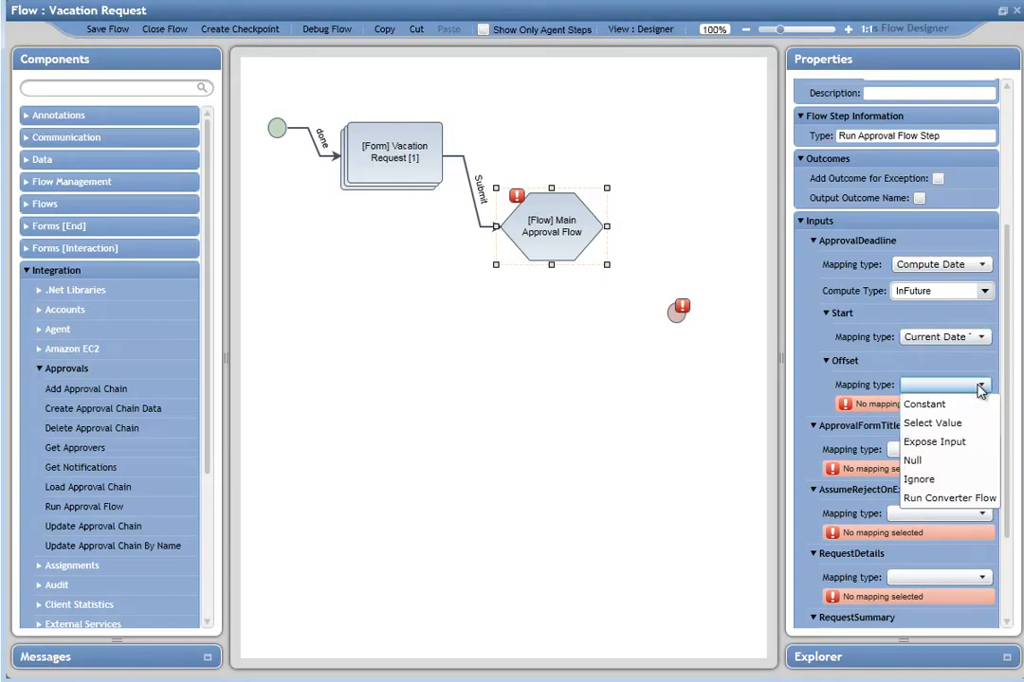
{"action": "left_click", "coordinate": [948, 406]}
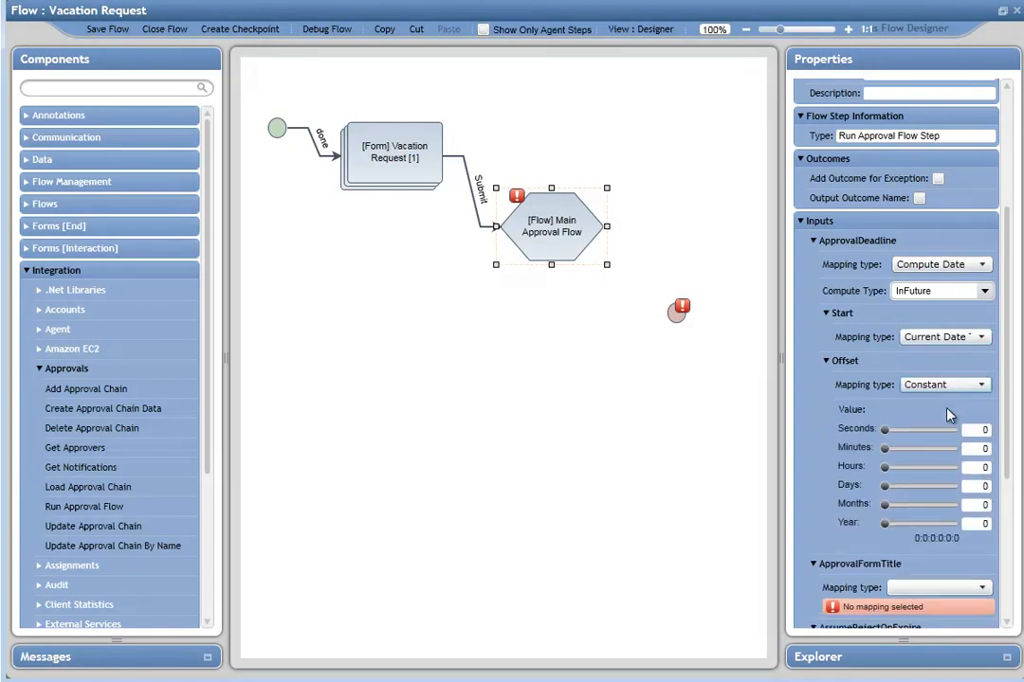
{"action": "left_click_drag", "start_coordinate": [885, 489], "coordinate": [894, 491]}
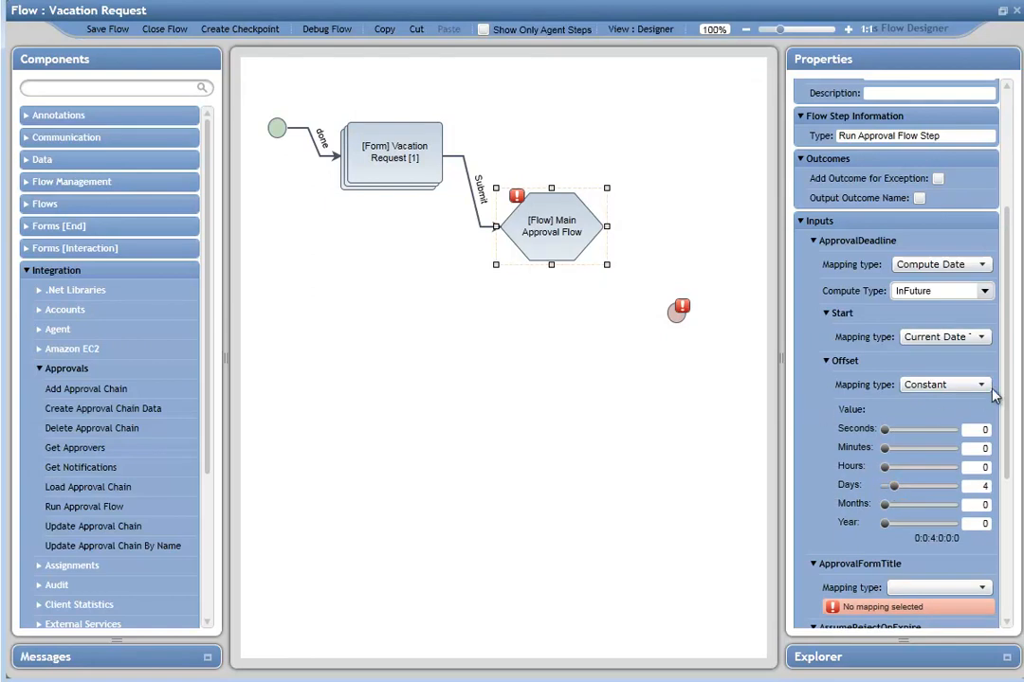
Step: Map AssumeRejectOnExpire as a constant and tick its value
{"action": "scroll", "coordinate": [1012, 432], "scroll_direction": "down", "scroll_amount": 1}
{"action": "scroll", "coordinate": [1013, 431], "scroll_direction": "down", "scroll_amount": 5}
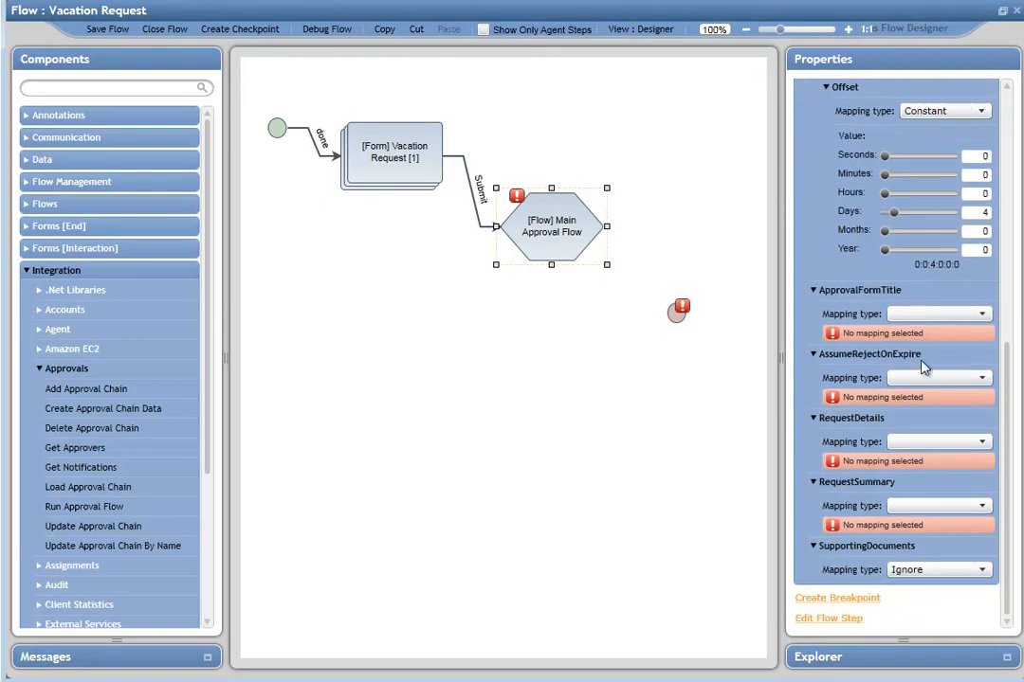
{"action": "left_click", "coordinate": [986, 380]}
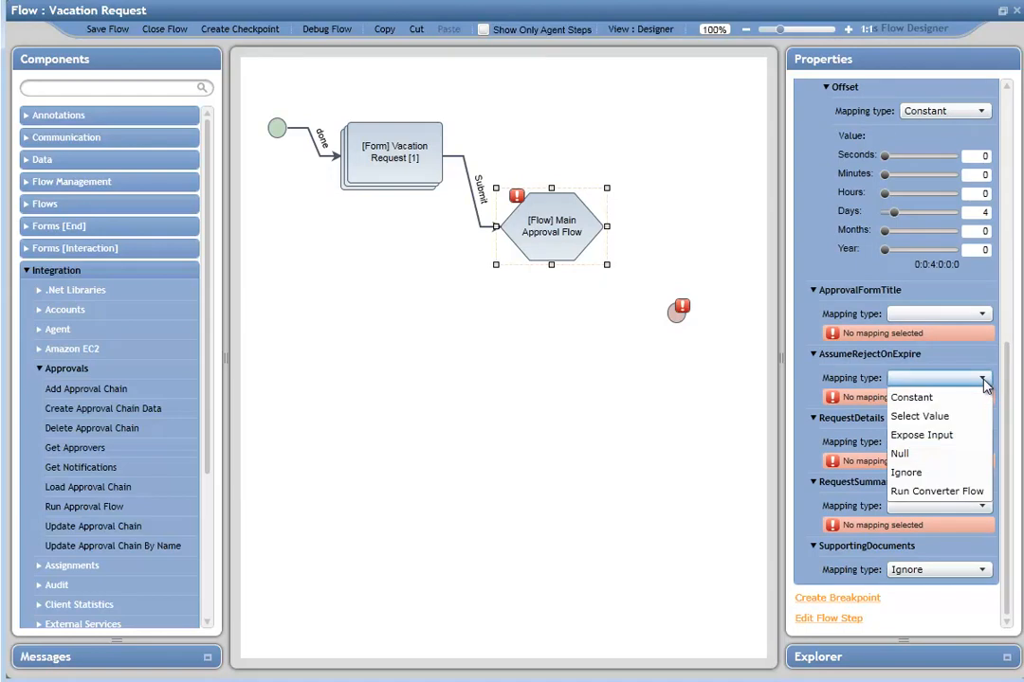
{"action": "left_click", "coordinate": [933, 402]}
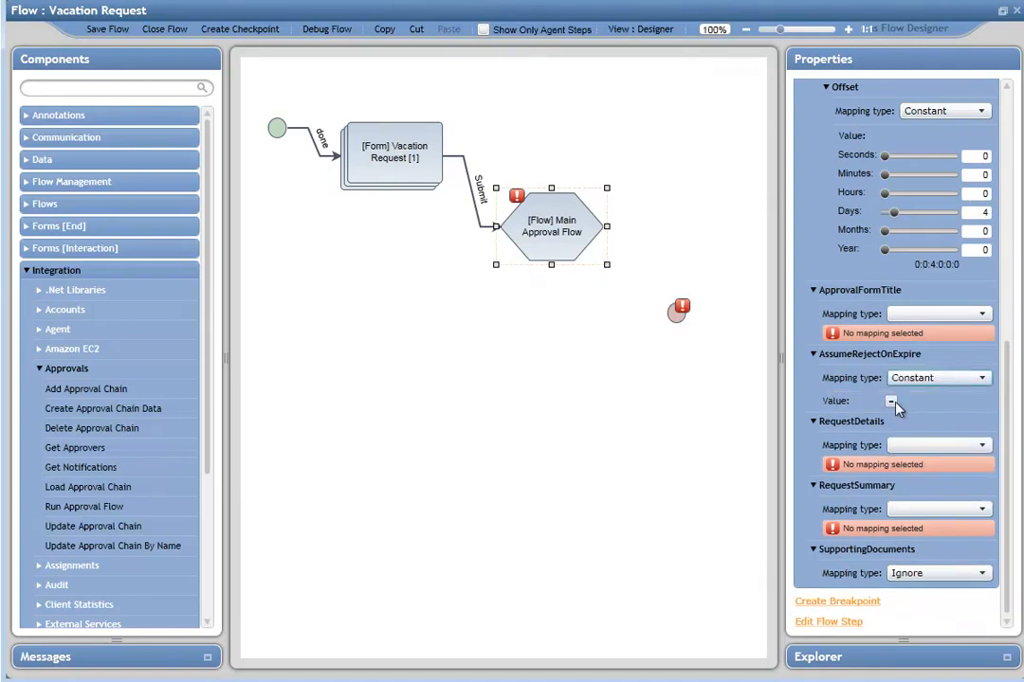
{"action": "left_click", "coordinate": [891, 402]}
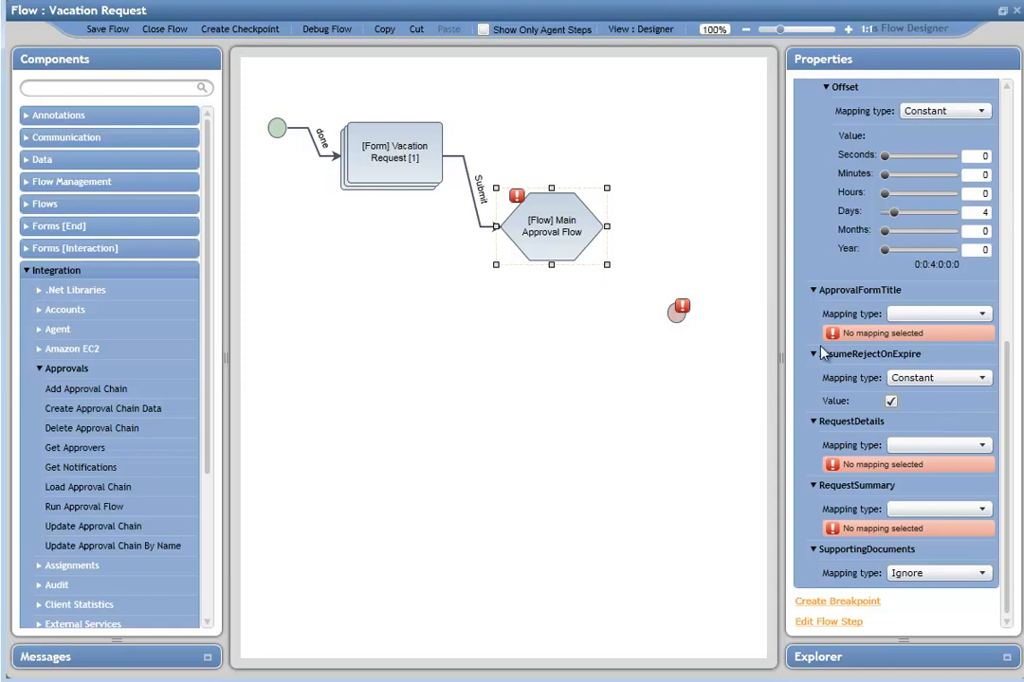
Step: Map ApprovalFormTitle as a constant with the value Vacation Request
{"action": "left_click", "coordinate": [984, 314]}
{"action": "left_click", "coordinate": [910, 333]}
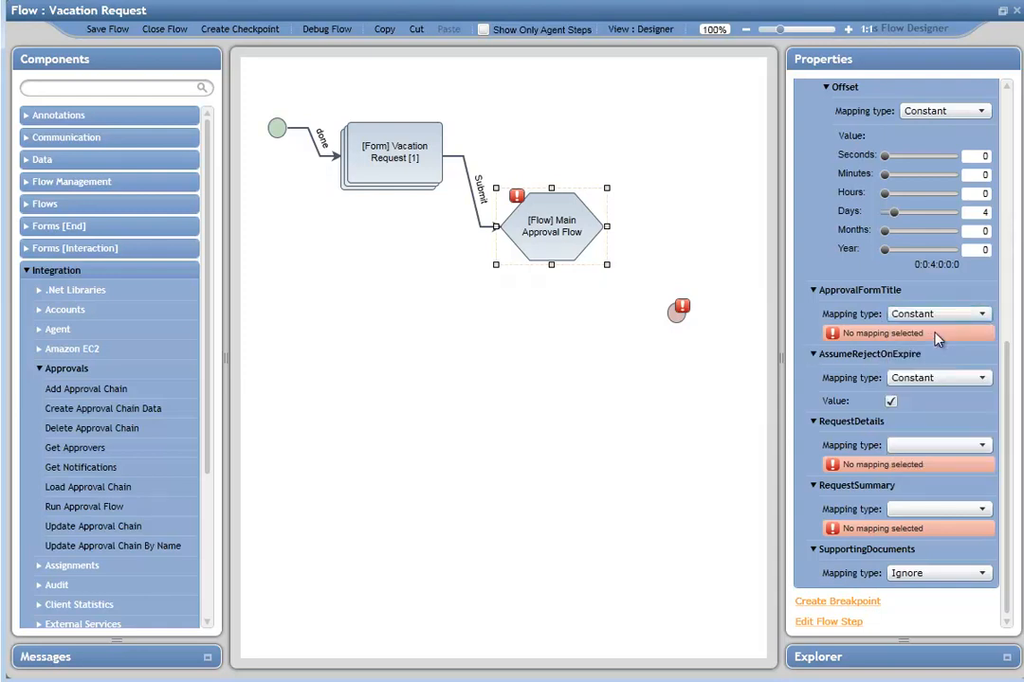
{"action": "left_click", "coordinate": [931, 337]}
{"action": "type", "text": "Vacation Request"}
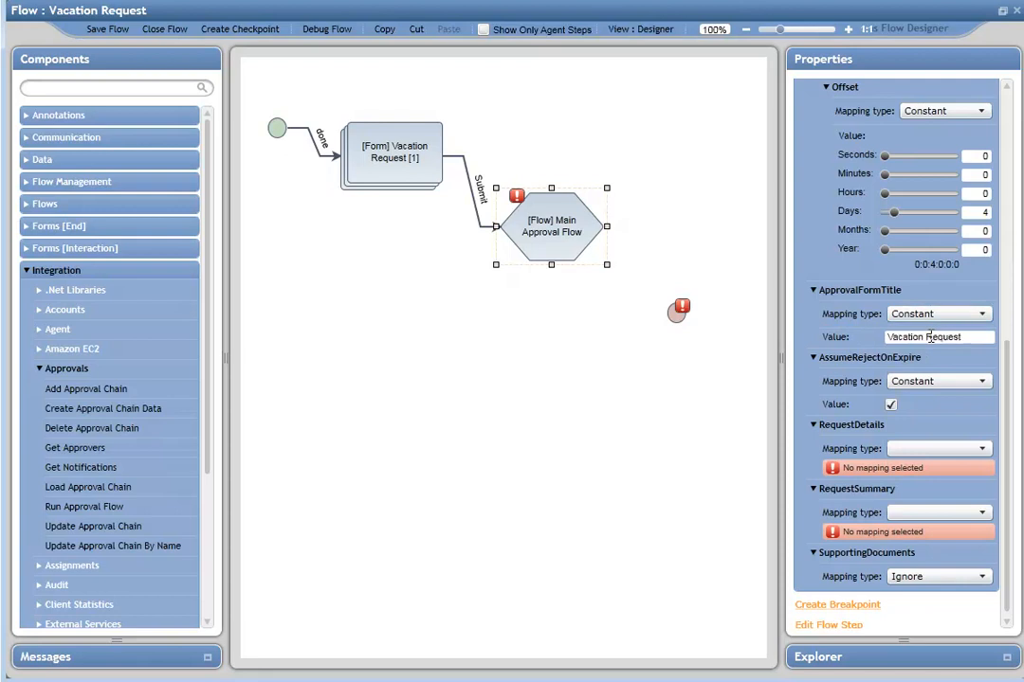
Step: Map RequestDetails as a plain text merge containing the Name, Email, Start Date and End Date fields
{"action": "left_click", "coordinate": [977, 451]}
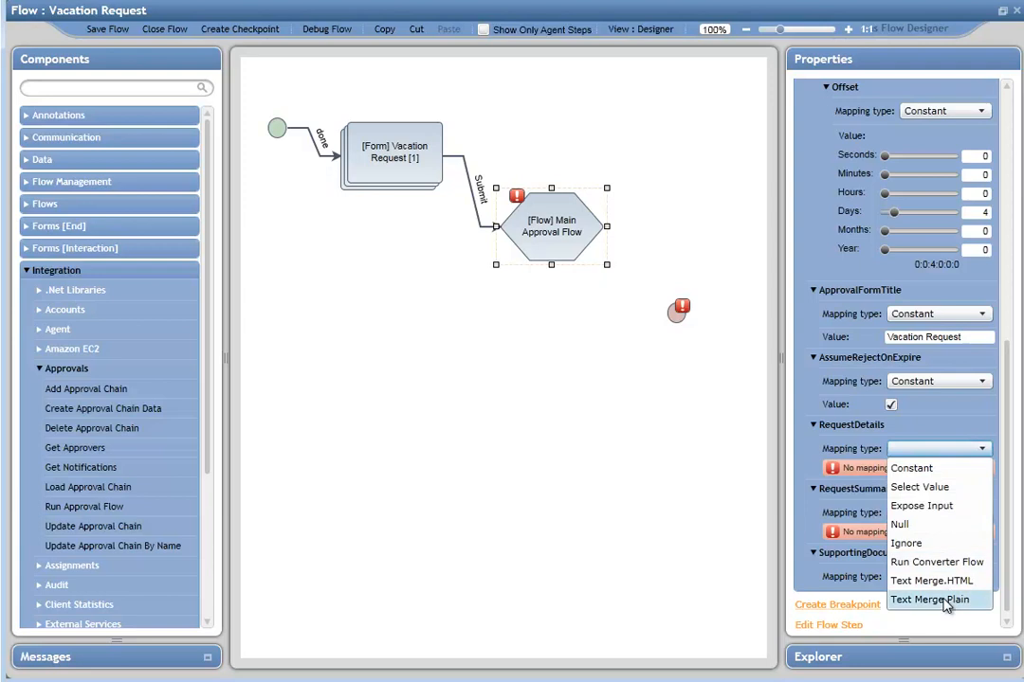
{"action": "left_click", "coordinate": [938, 600]}
{"action": "left_click", "coordinate": [958, 479]}
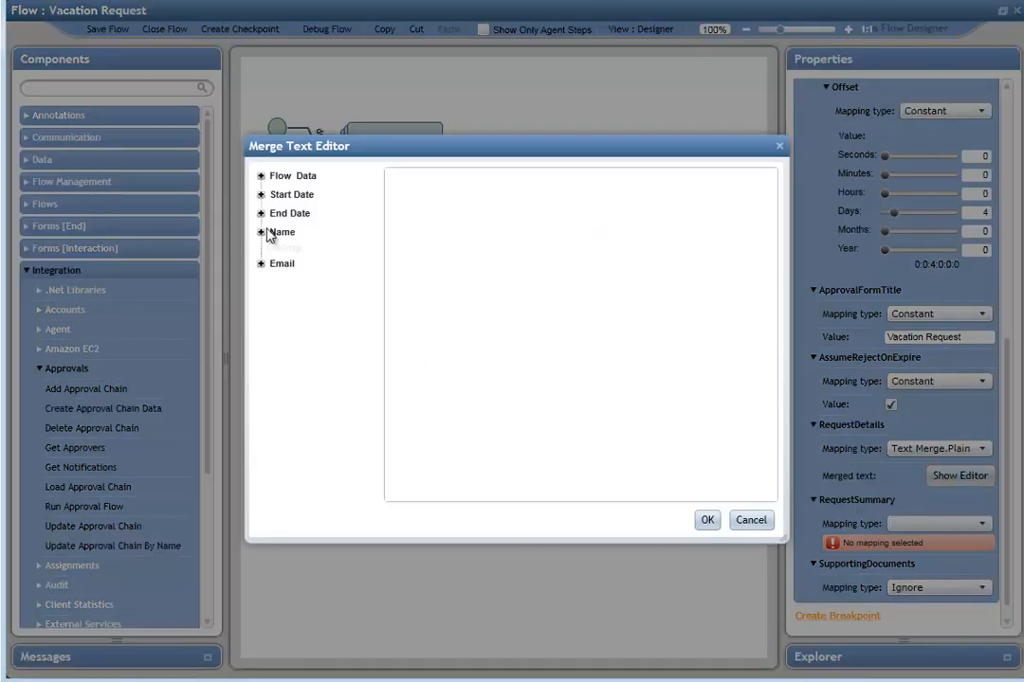
{"action": "left_click_drag", "start_coordinate": [284, 235], "coordinate": [455, 210]}
{"action": "left_click", "coordinate": [473, 200]}
{"action": "left_click_drag", "start_coordinate": [283, 252], "coordinate": [468, 212]}
{"action": "left_click", "coordinate": [473, 212]}
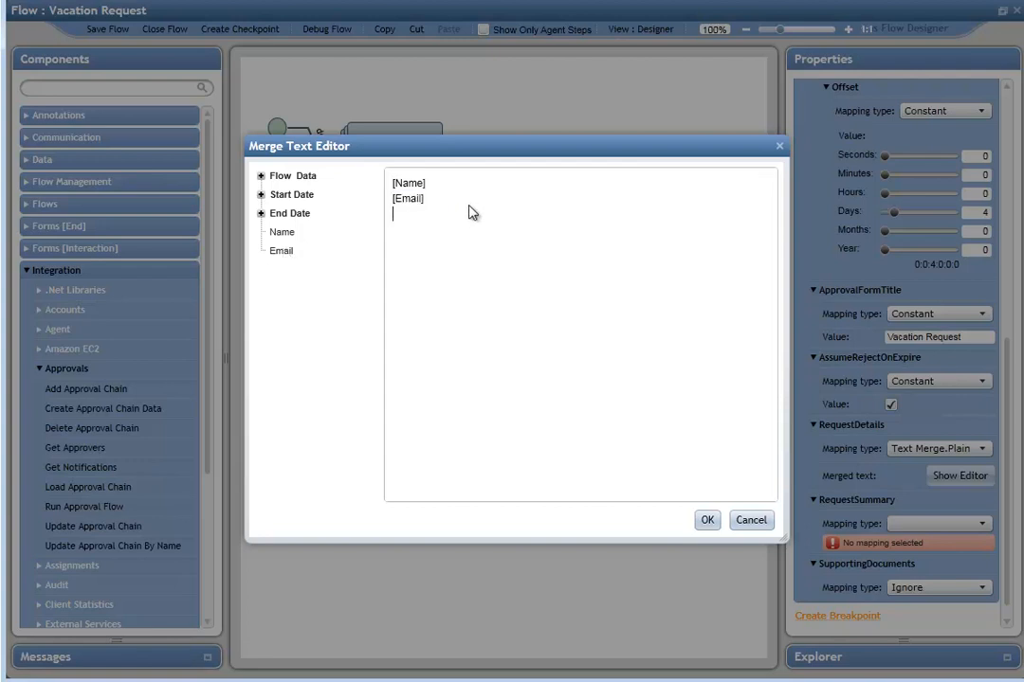
{"action": "left_click_drag", "start_coordinate": [292, 195], "coordinate": [465, 228]}
{"action": "left_click", "coordinate": [465, 228]}
{"action": "left_click_drag", "start_coordinate": [294, 219], "coordinate": [417, 251]}
{"action": "left_click", "coordinate": [707, 521]}
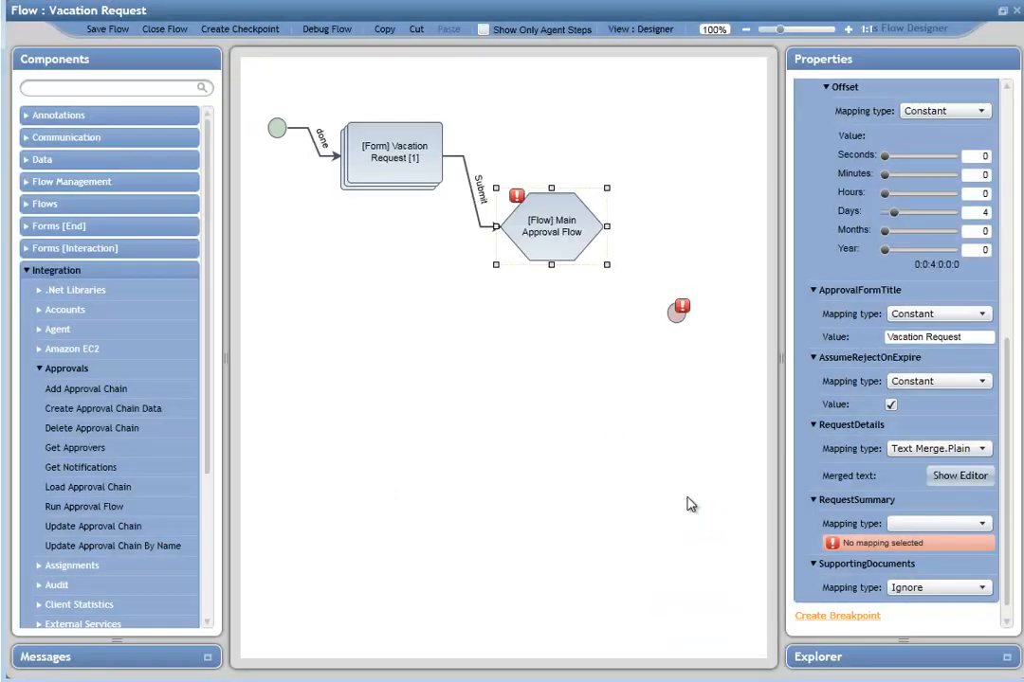
Step: Map RequestSummary as a constant with the value Vacation Request
{"action": "left_click", "coordinate": [981, 526]}
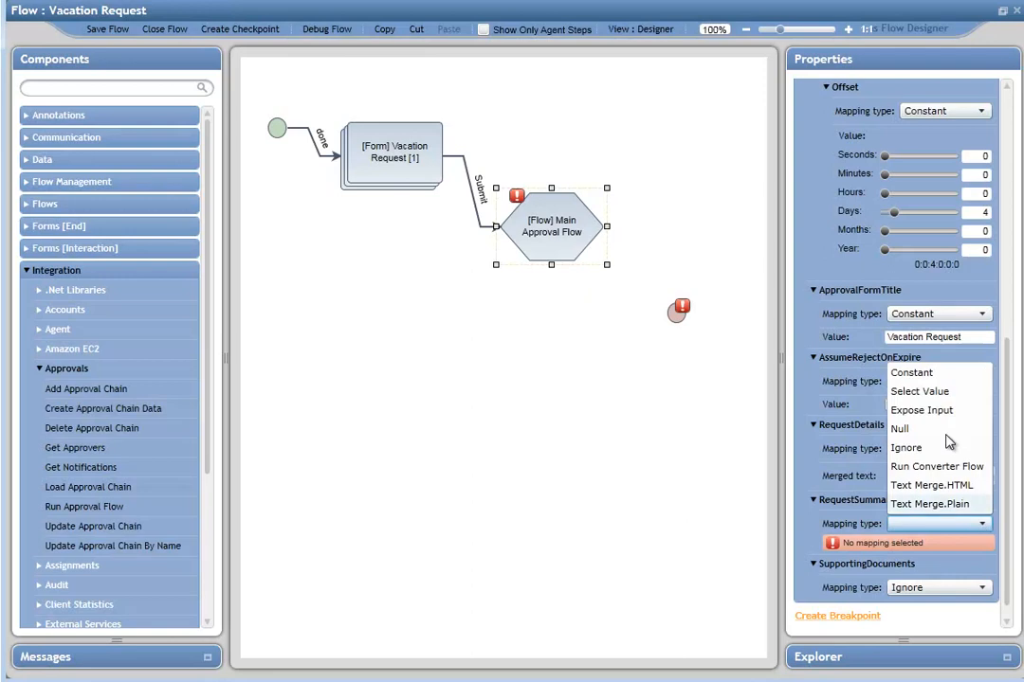
{"action": "left_click", "coordinate": [899, 371]}
{"action": "left_click", "coordinate": [916, 548]}
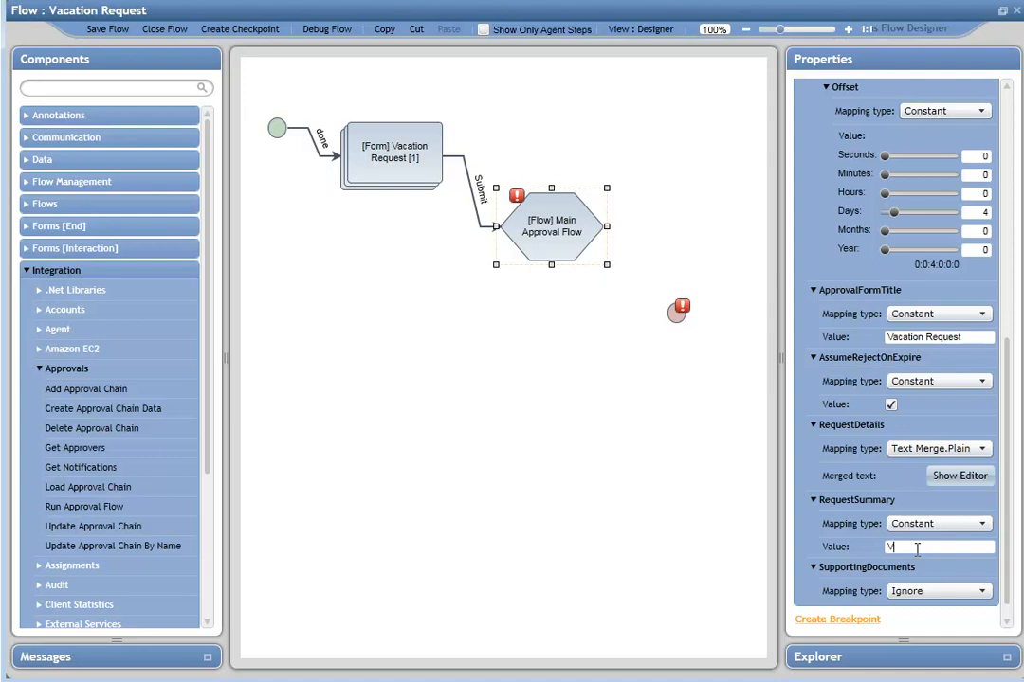
{"action": "type", "text": "Vacation Request"}
Step: Connect the Main Approval Flow step's Reject and Approve outcomes to the end step
{"action": "left_click_drag", "start_coordinate": [1013, 577], "coordinate": [1006, 344]}
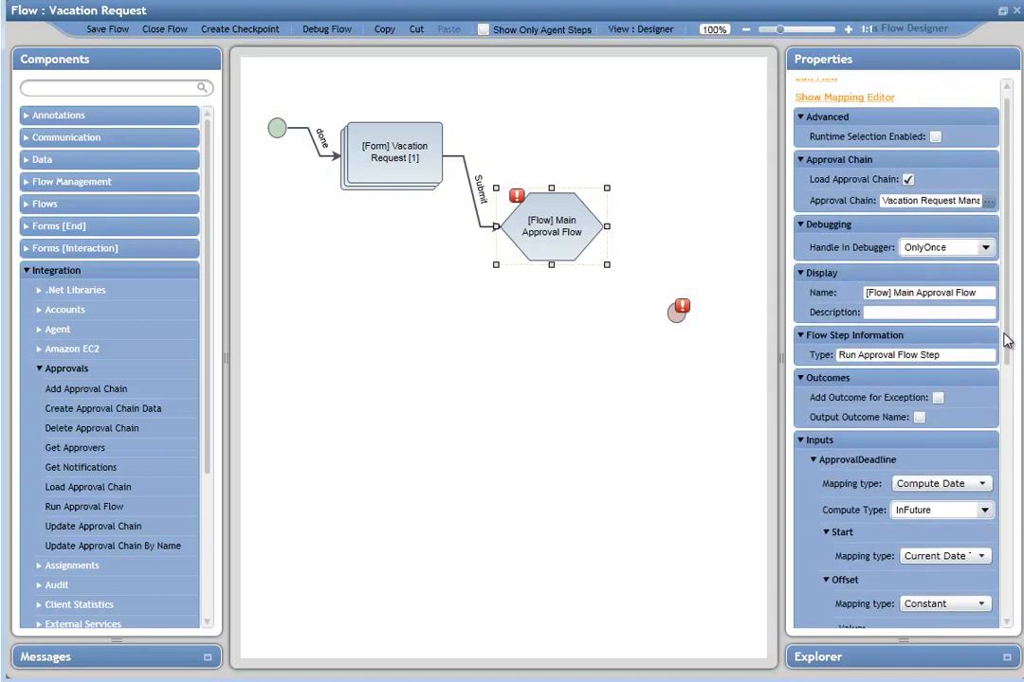
{"action": "left_click", "coordinate": [590, 304]}
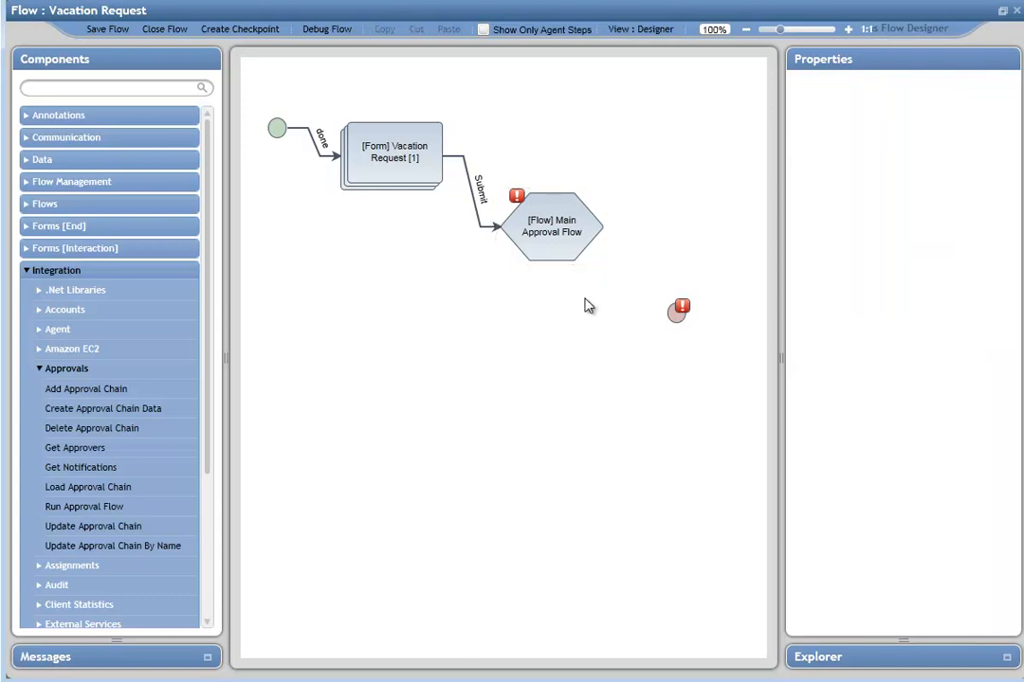
{"action": "left_click", "coordinate": [554, 244]}
{"action": "left_click_drag", "start_coordinate": [669, 228], "coordinate": [676, 313]}
{"action": "left_click_drag", "start_coordinate": [609, 288], "coordinate": [676, 304]}
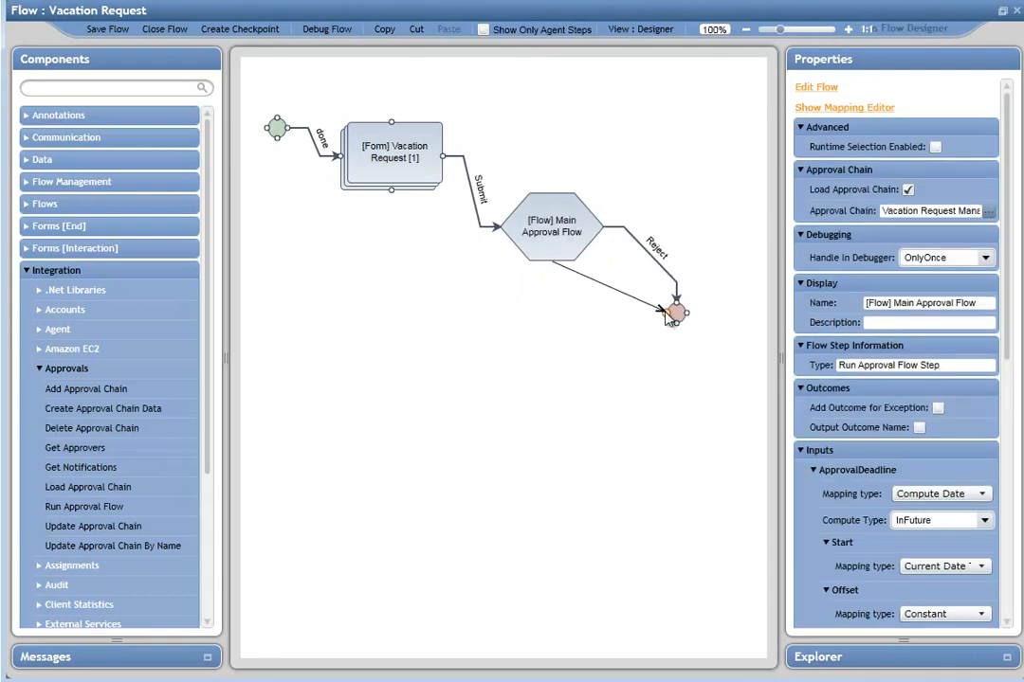
{"action": "left_click", "coordinate": [429, 354]}
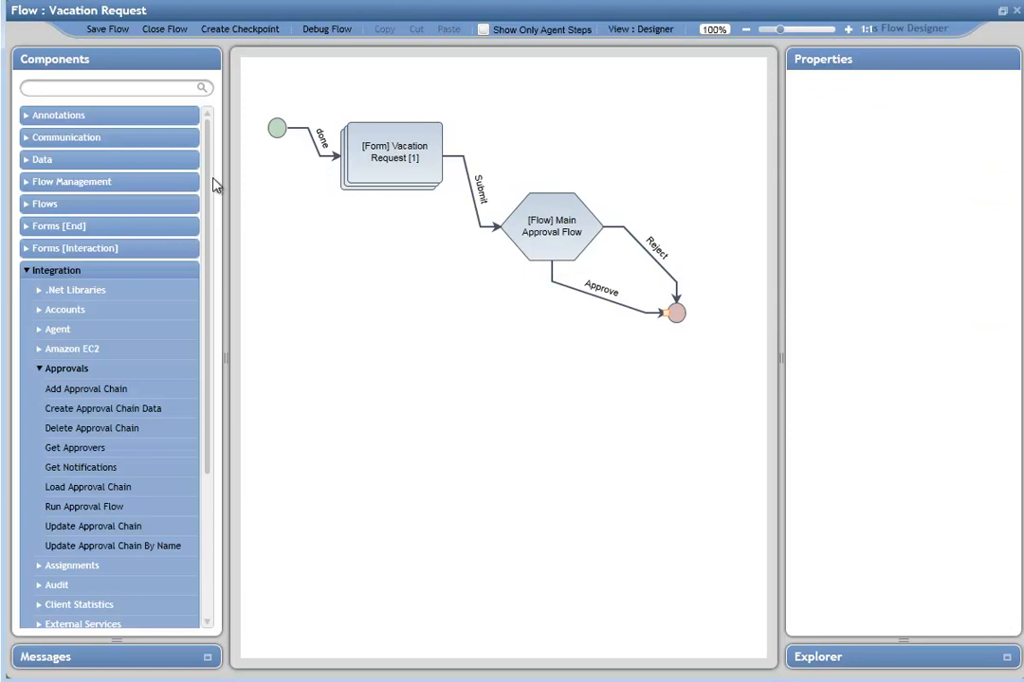
Step: Start a debug run of the Vacation Request flow without saving
{"action": "left_click", "coordinate": [323, 31]}
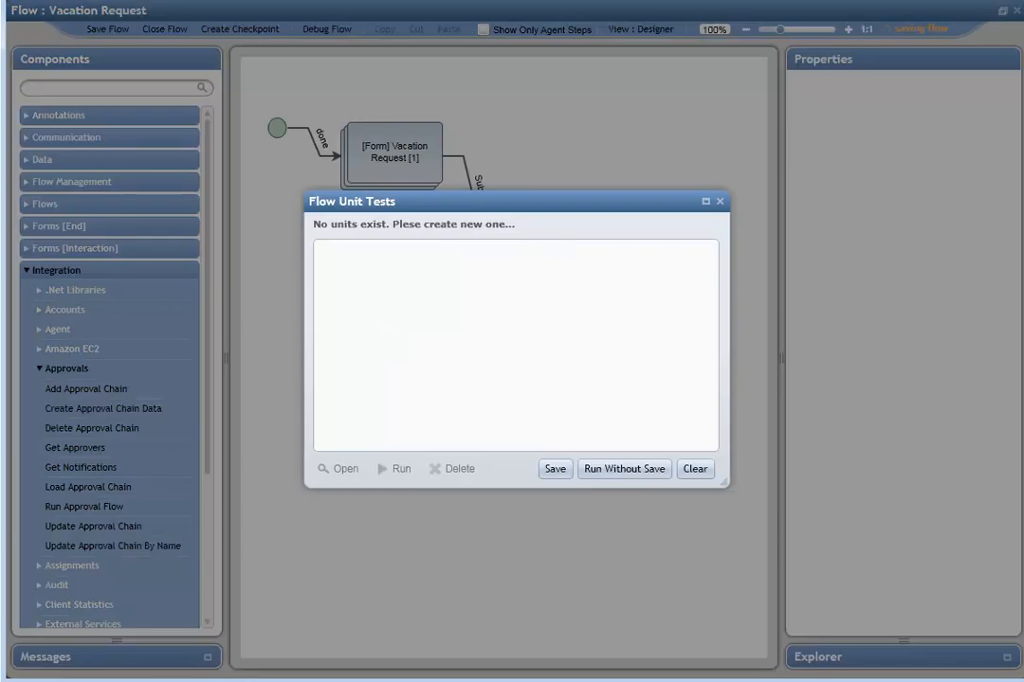
{"action": "left_click", "coordinate": [612, 471]}
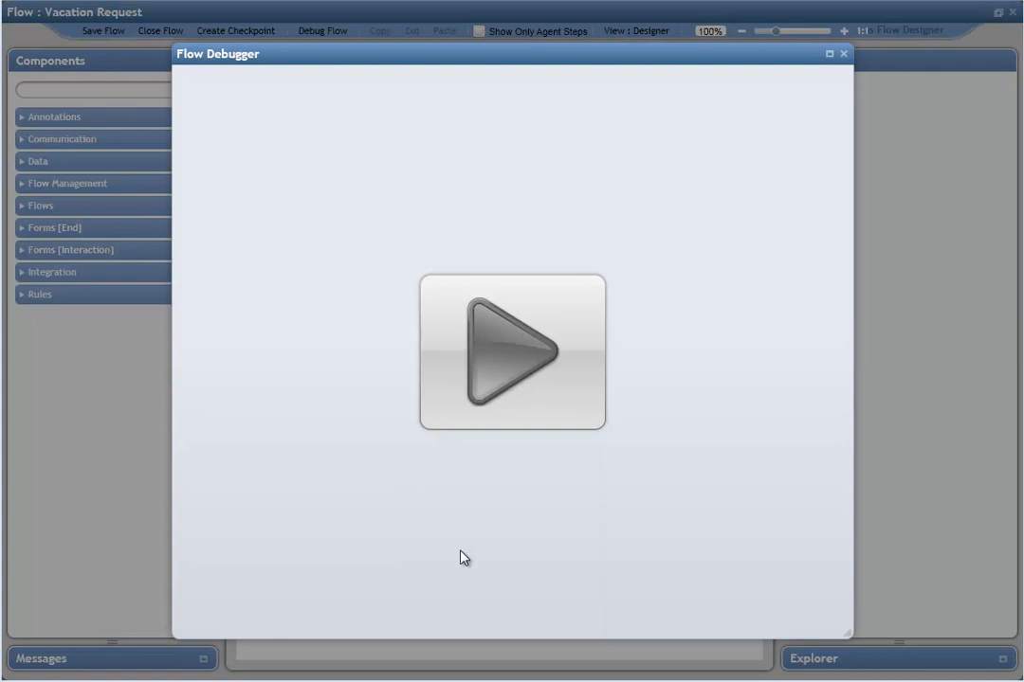
{"action": "left_click", "coordinate": [494, 374]}
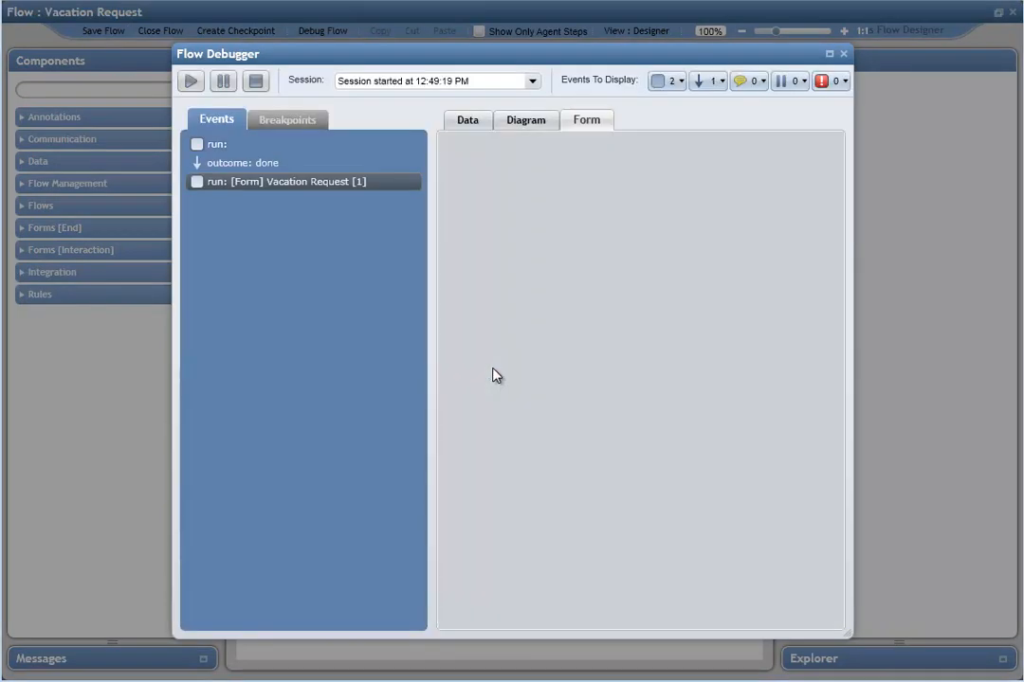
Step: Fill in the requester's name and e-mail, set the end date to 9/12/2012, and submit the form
{"action": "left_click", "coordinate": [633, 277]}
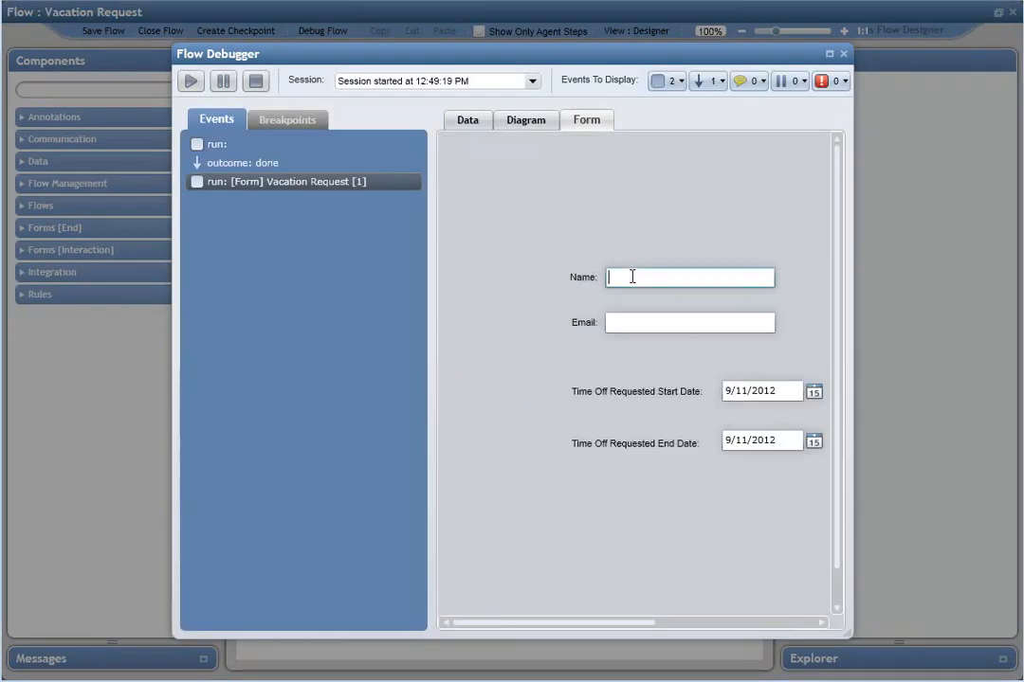
{"action": "type", "text": "Joe"}
{"action": "key", "text": "Tab"}
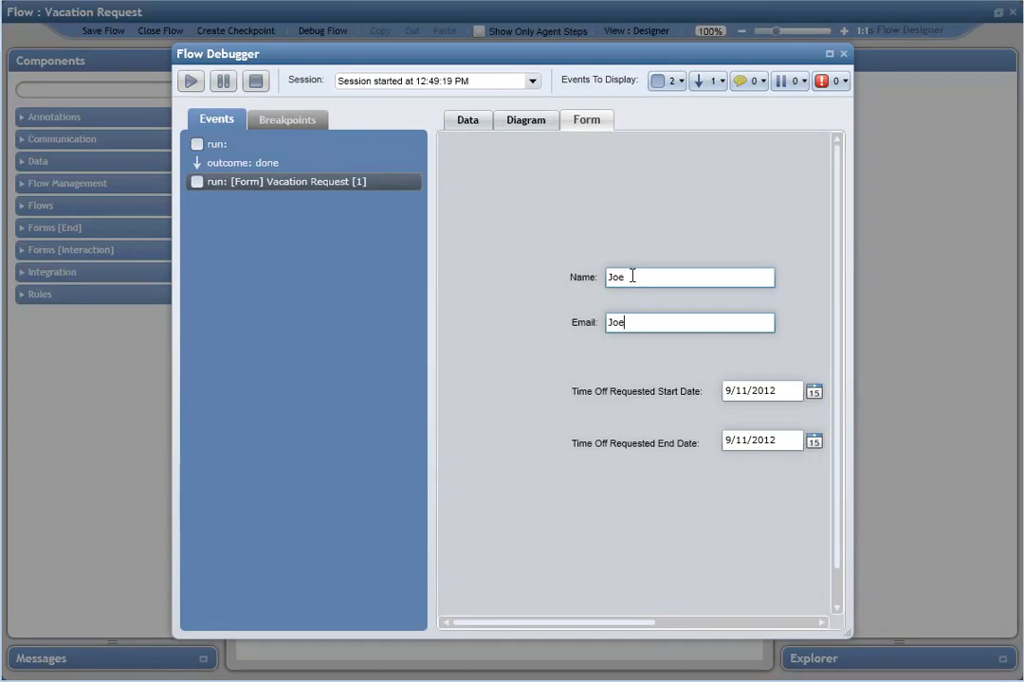
{"action": "left_click", "coordinate": [814, 442]}
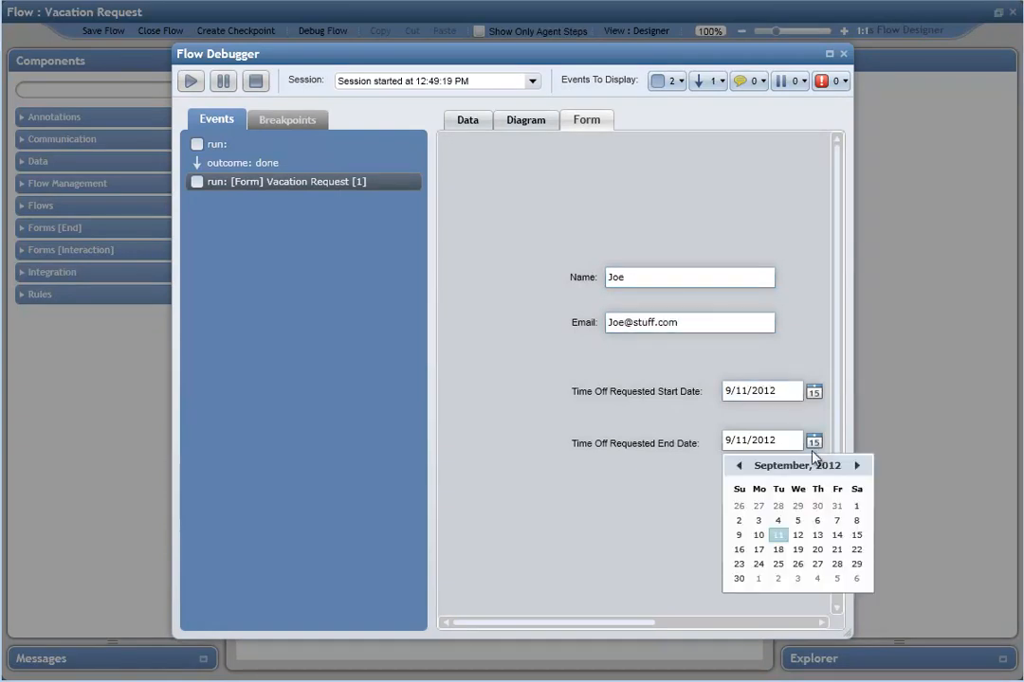
{"action": "left_click", "coordinate": [799, 535]}
{"action": "left_click", "coordinate": [750, 623]}
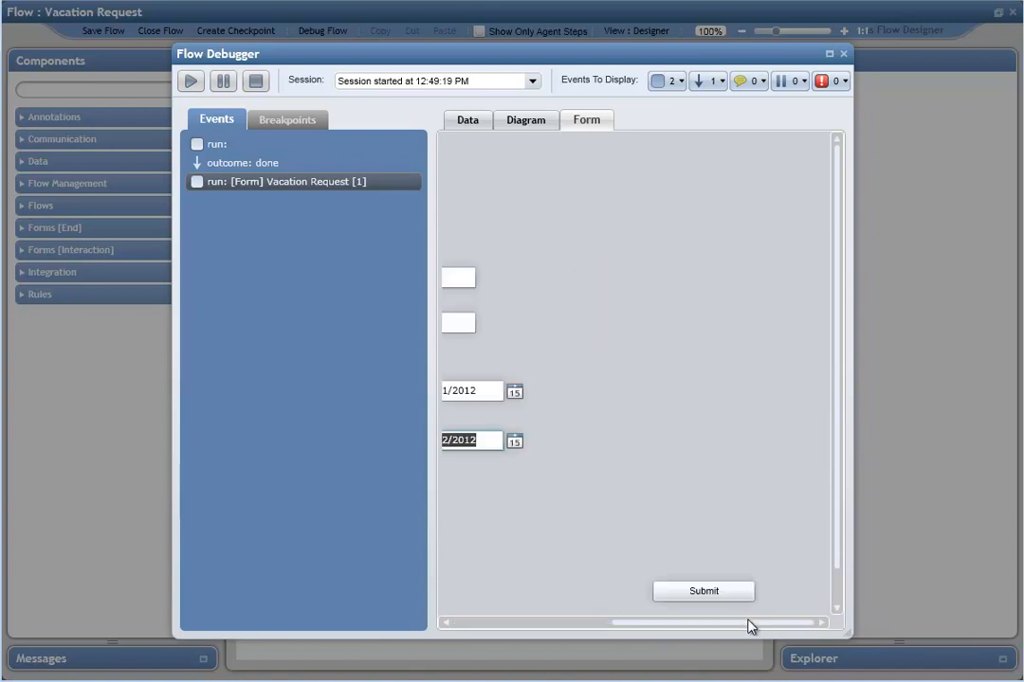
{"action": "left_click", "coordinate": [722, 596]}
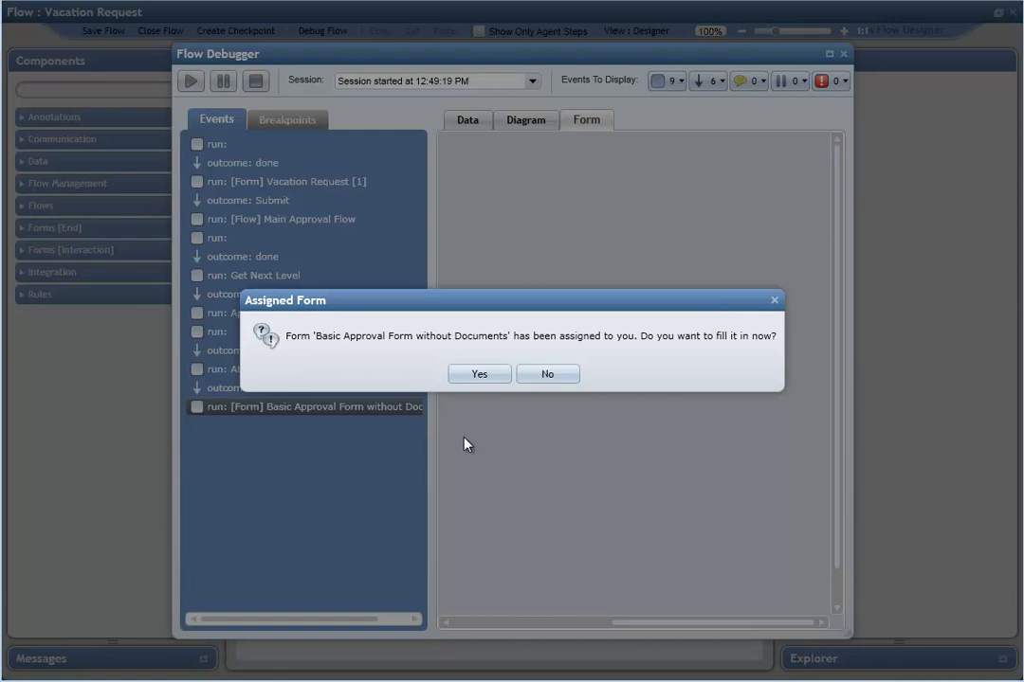
Step: Open the assigned approval form and examine its request details
{"action": "left_click", "coordinate": [476, 375]}
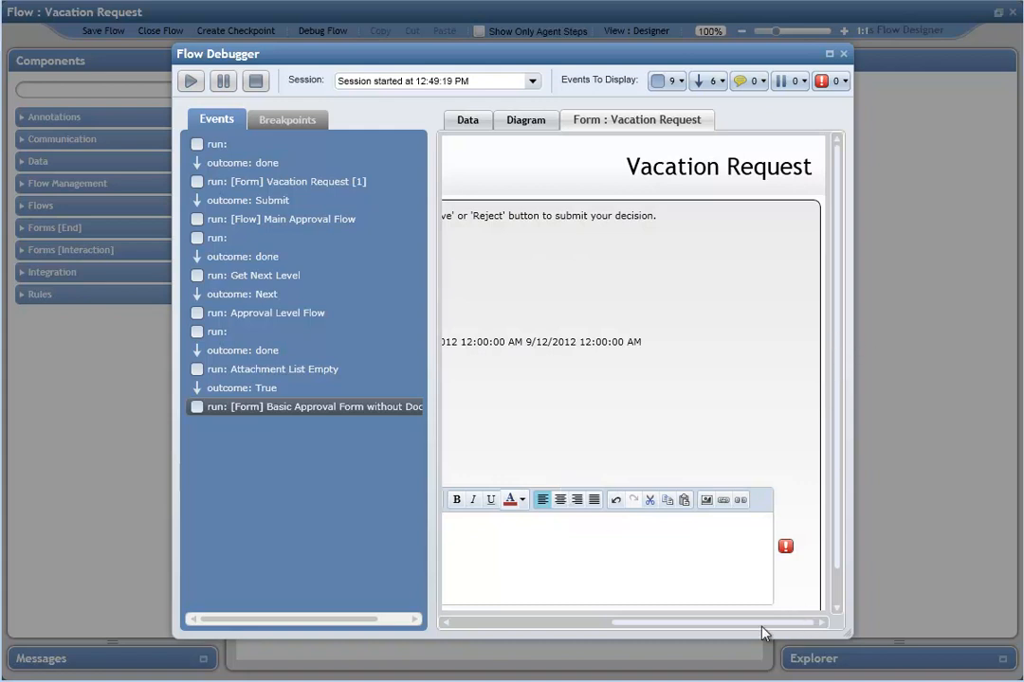
{"action": "left_click_drag", "start_coordinate": [713, 628], "coordinate": [550, 622]}
{"action": "left_click_drag", "start_coordinate": [572, 340], "coordinate": [765, 348]}
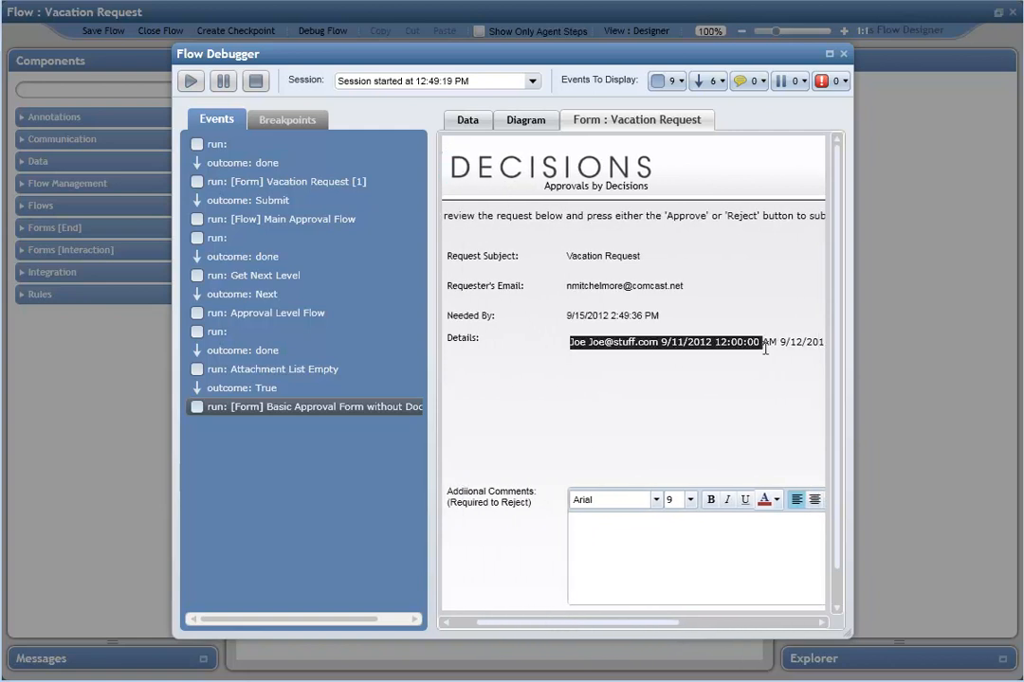
{"action": "left_click", "coordinate": [728, 437]}
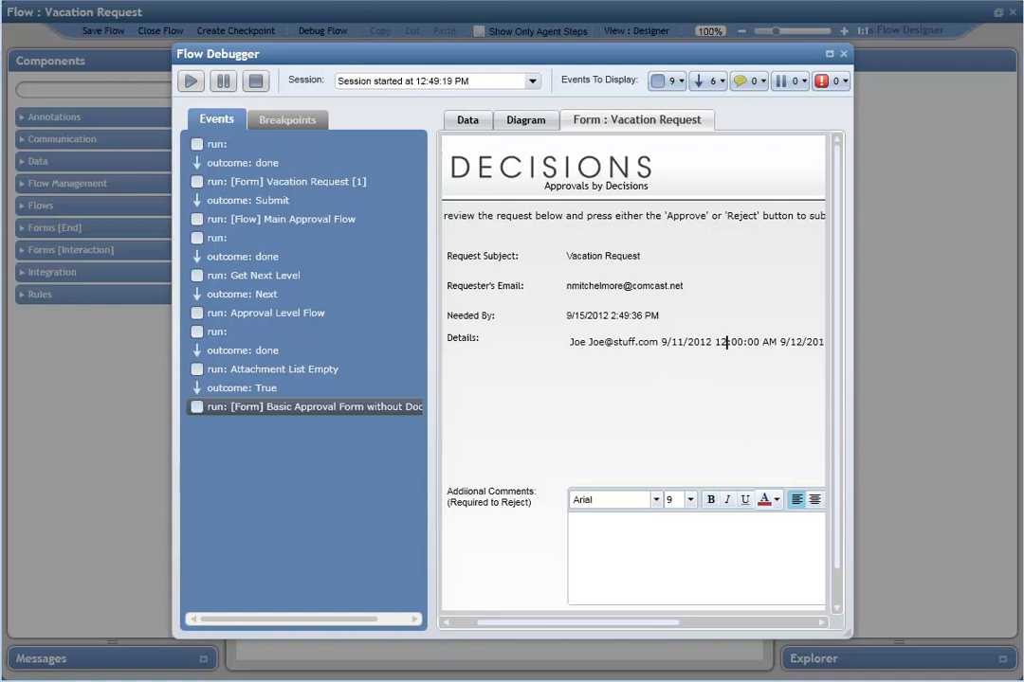